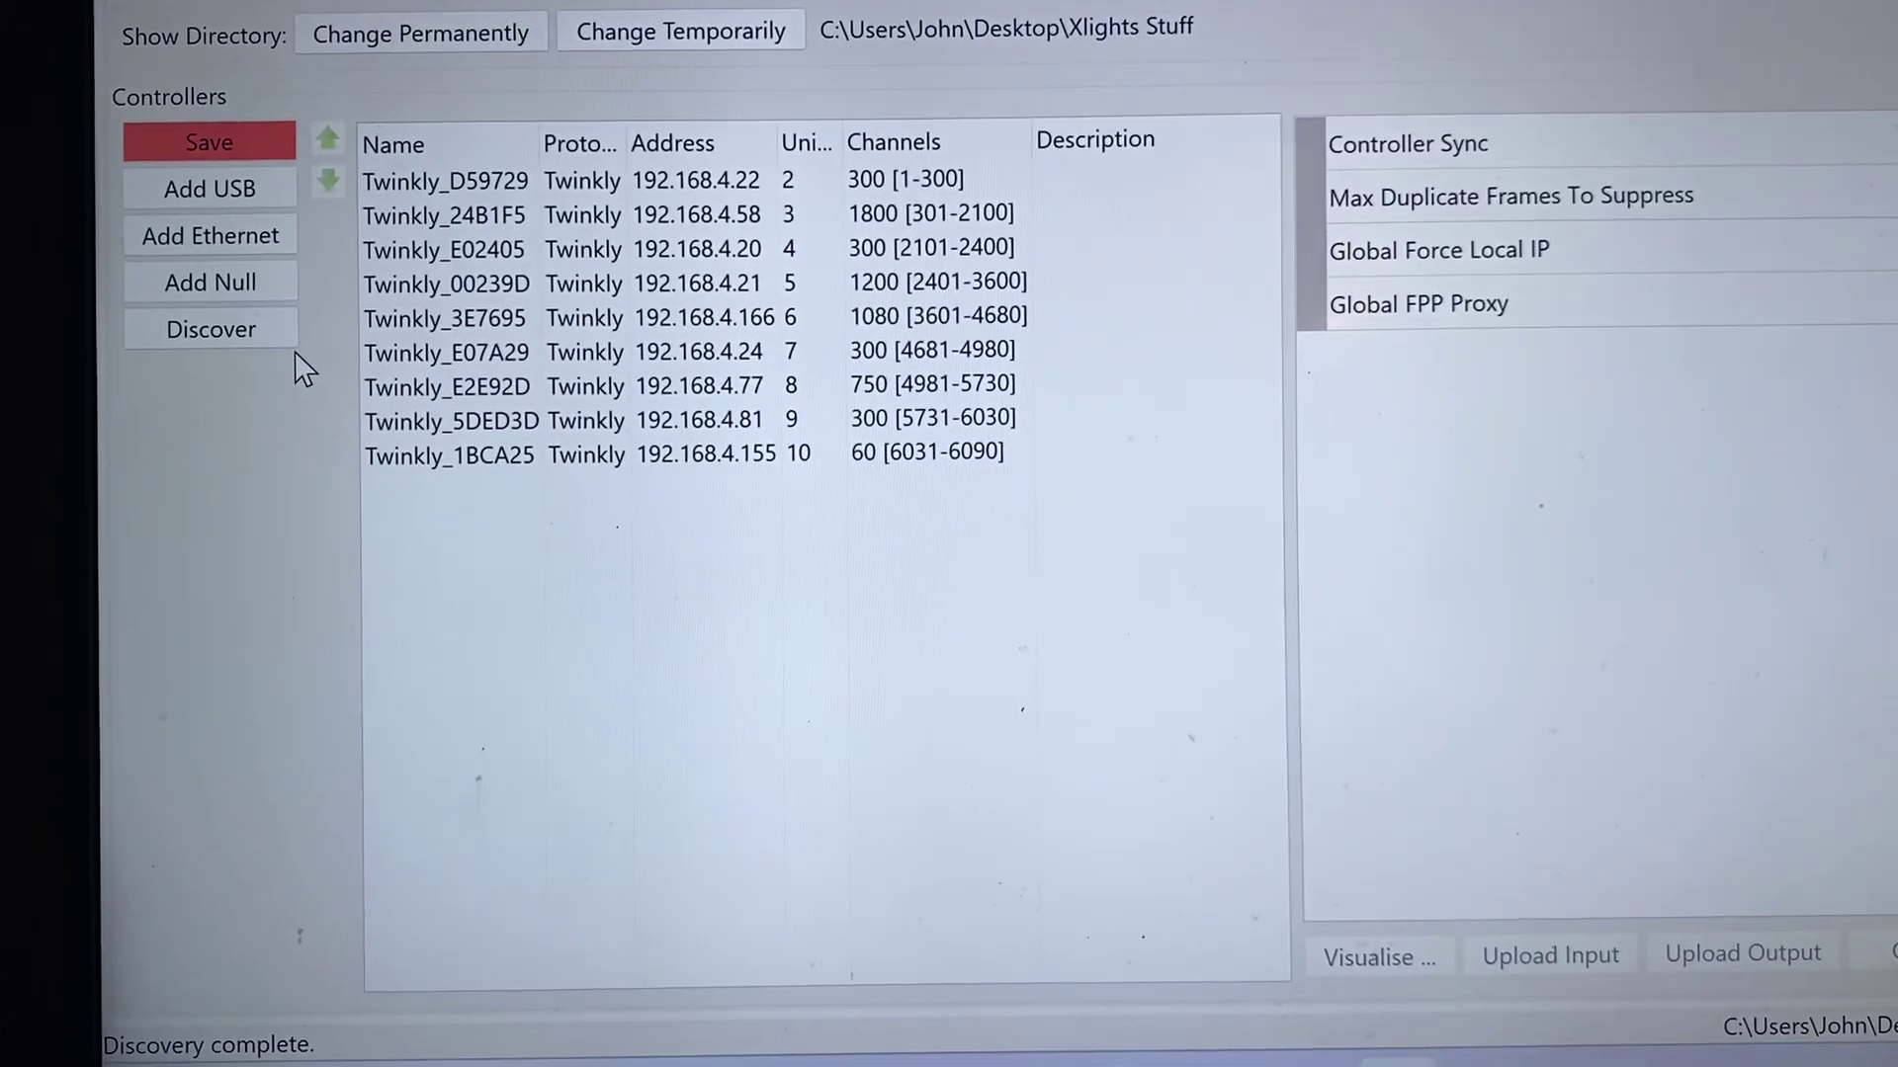
Run network discovery to find the Artnet2Twinkly ArtNet controller at 192.168.4.114.
{"action": "left_click", "coordinate": [408, 329]}
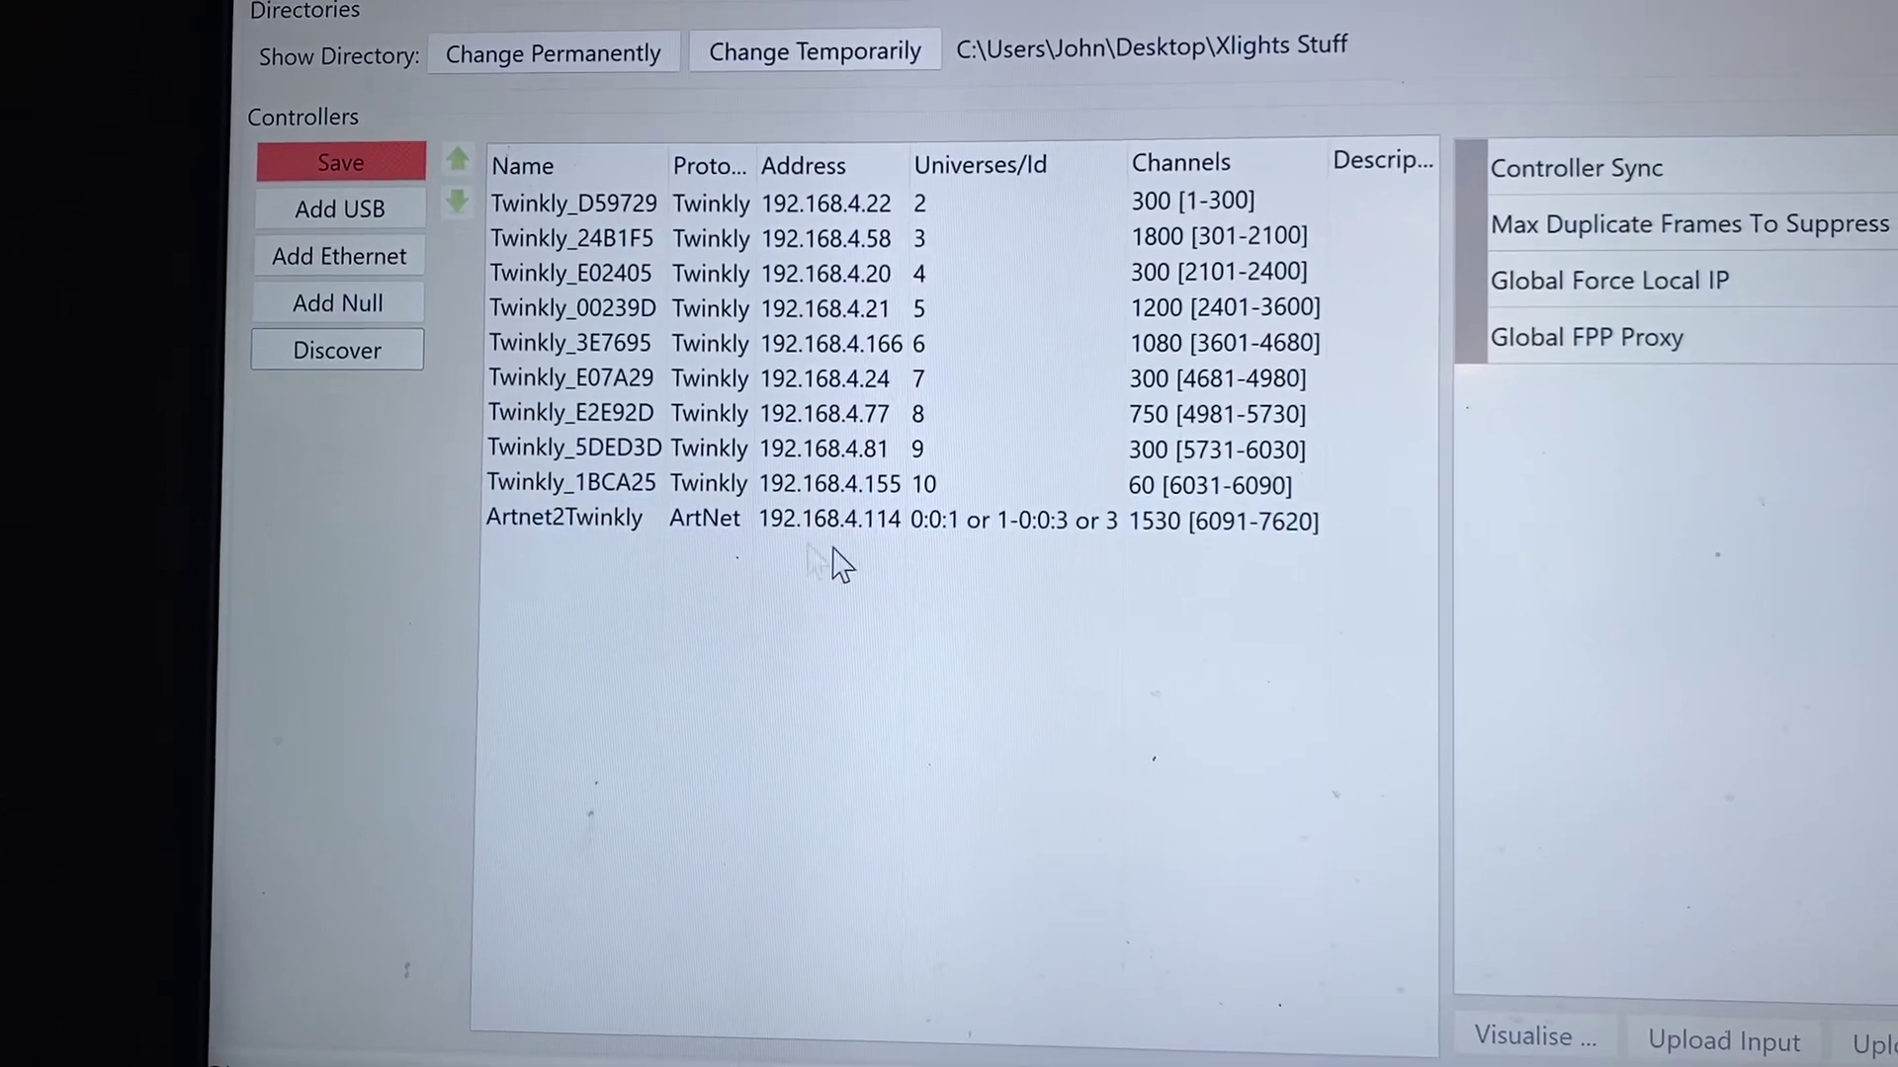
Review Artnet2Twinkly's three 510-channel universes, then move to Layout, saving models but discarding network changes.
{"action": "left_click", "coordinate": [825, 519]}
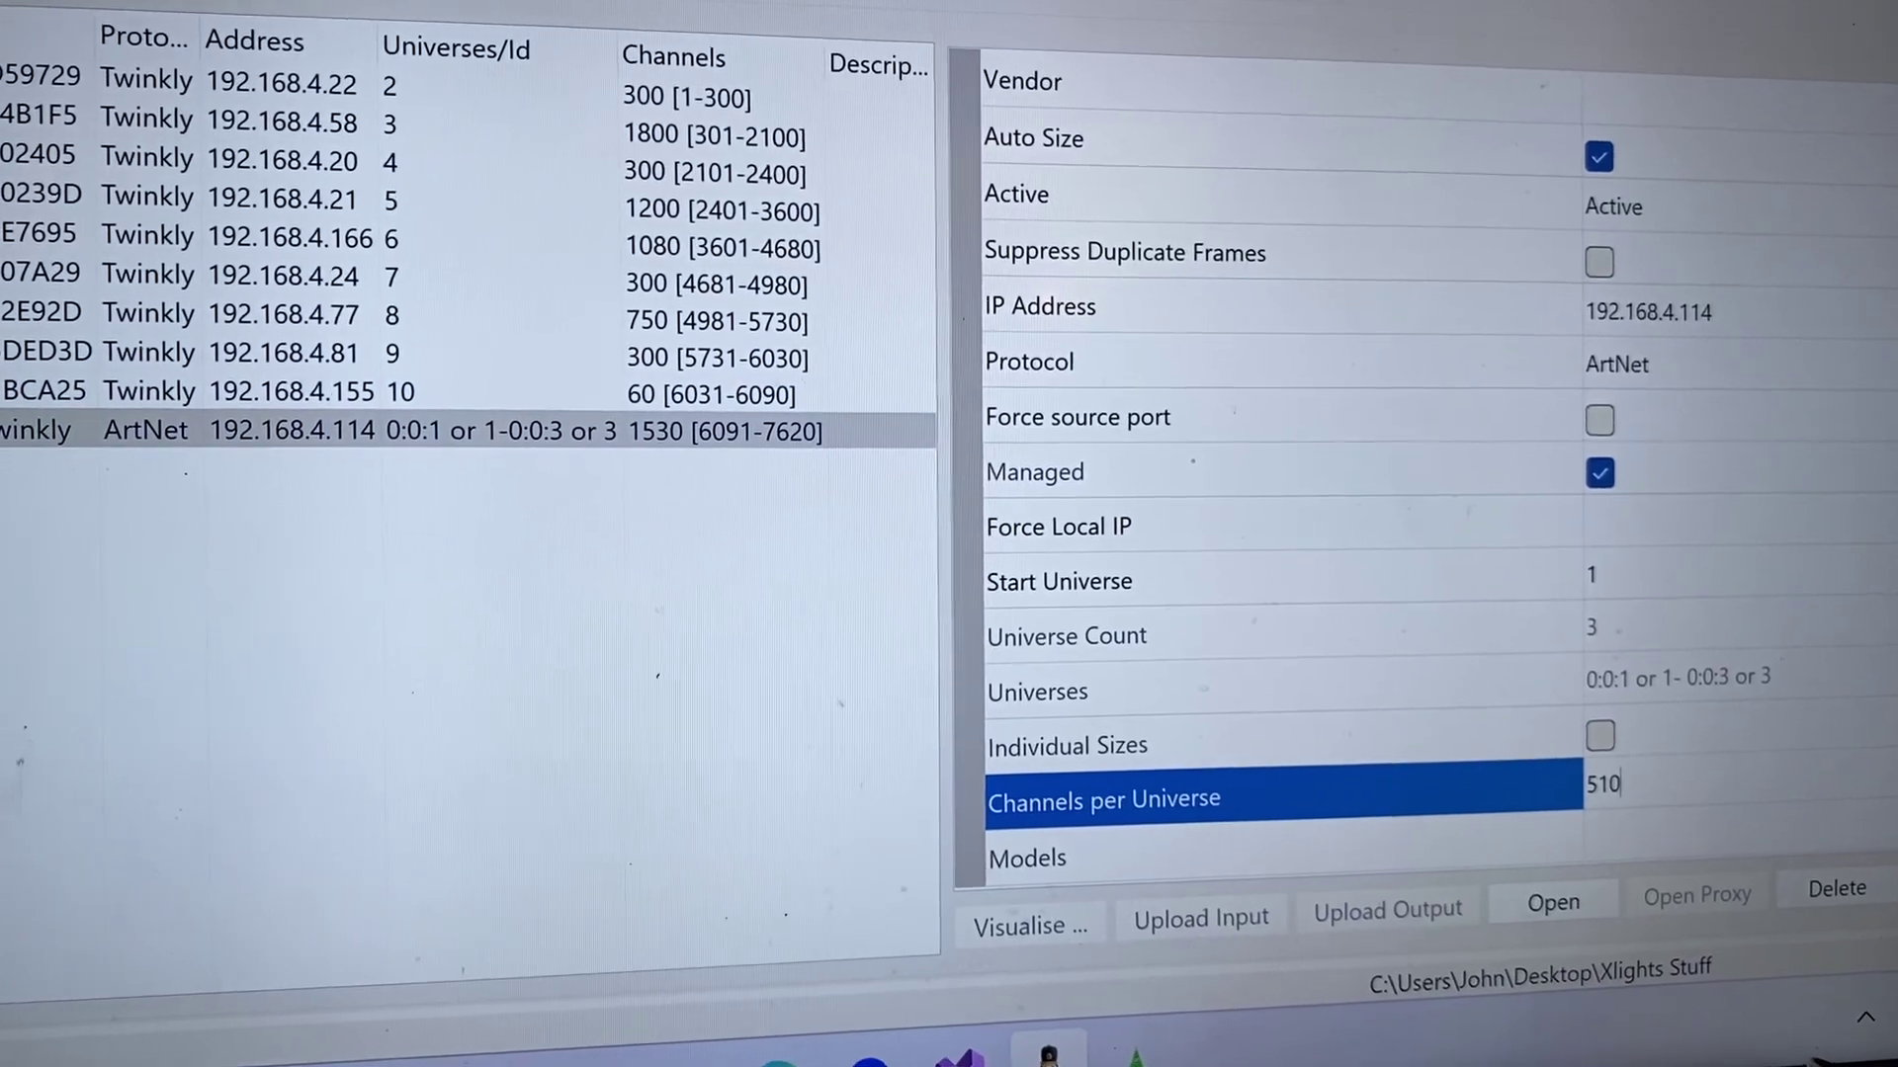
{"action": "left_click", "coordinate": [1543, 30]}
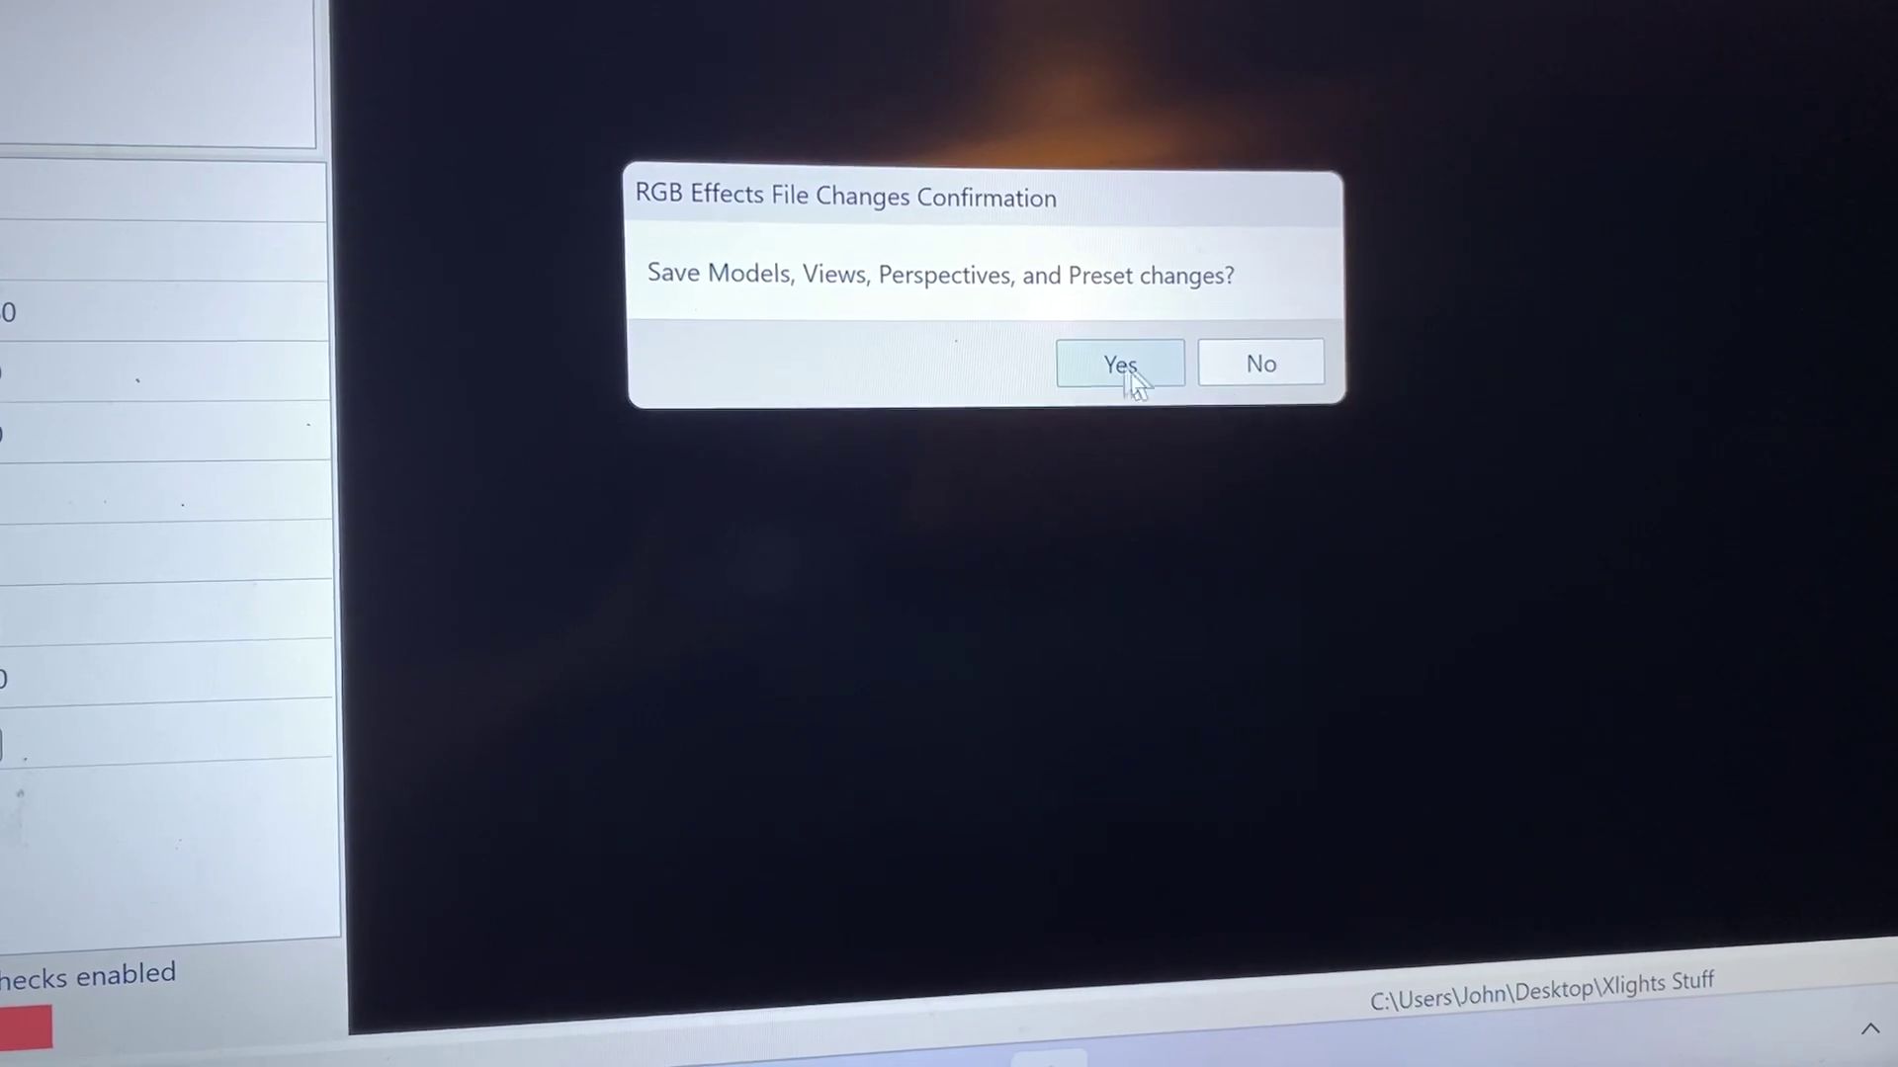
{"action": "left_click", "coordinate": [1262, 367]}
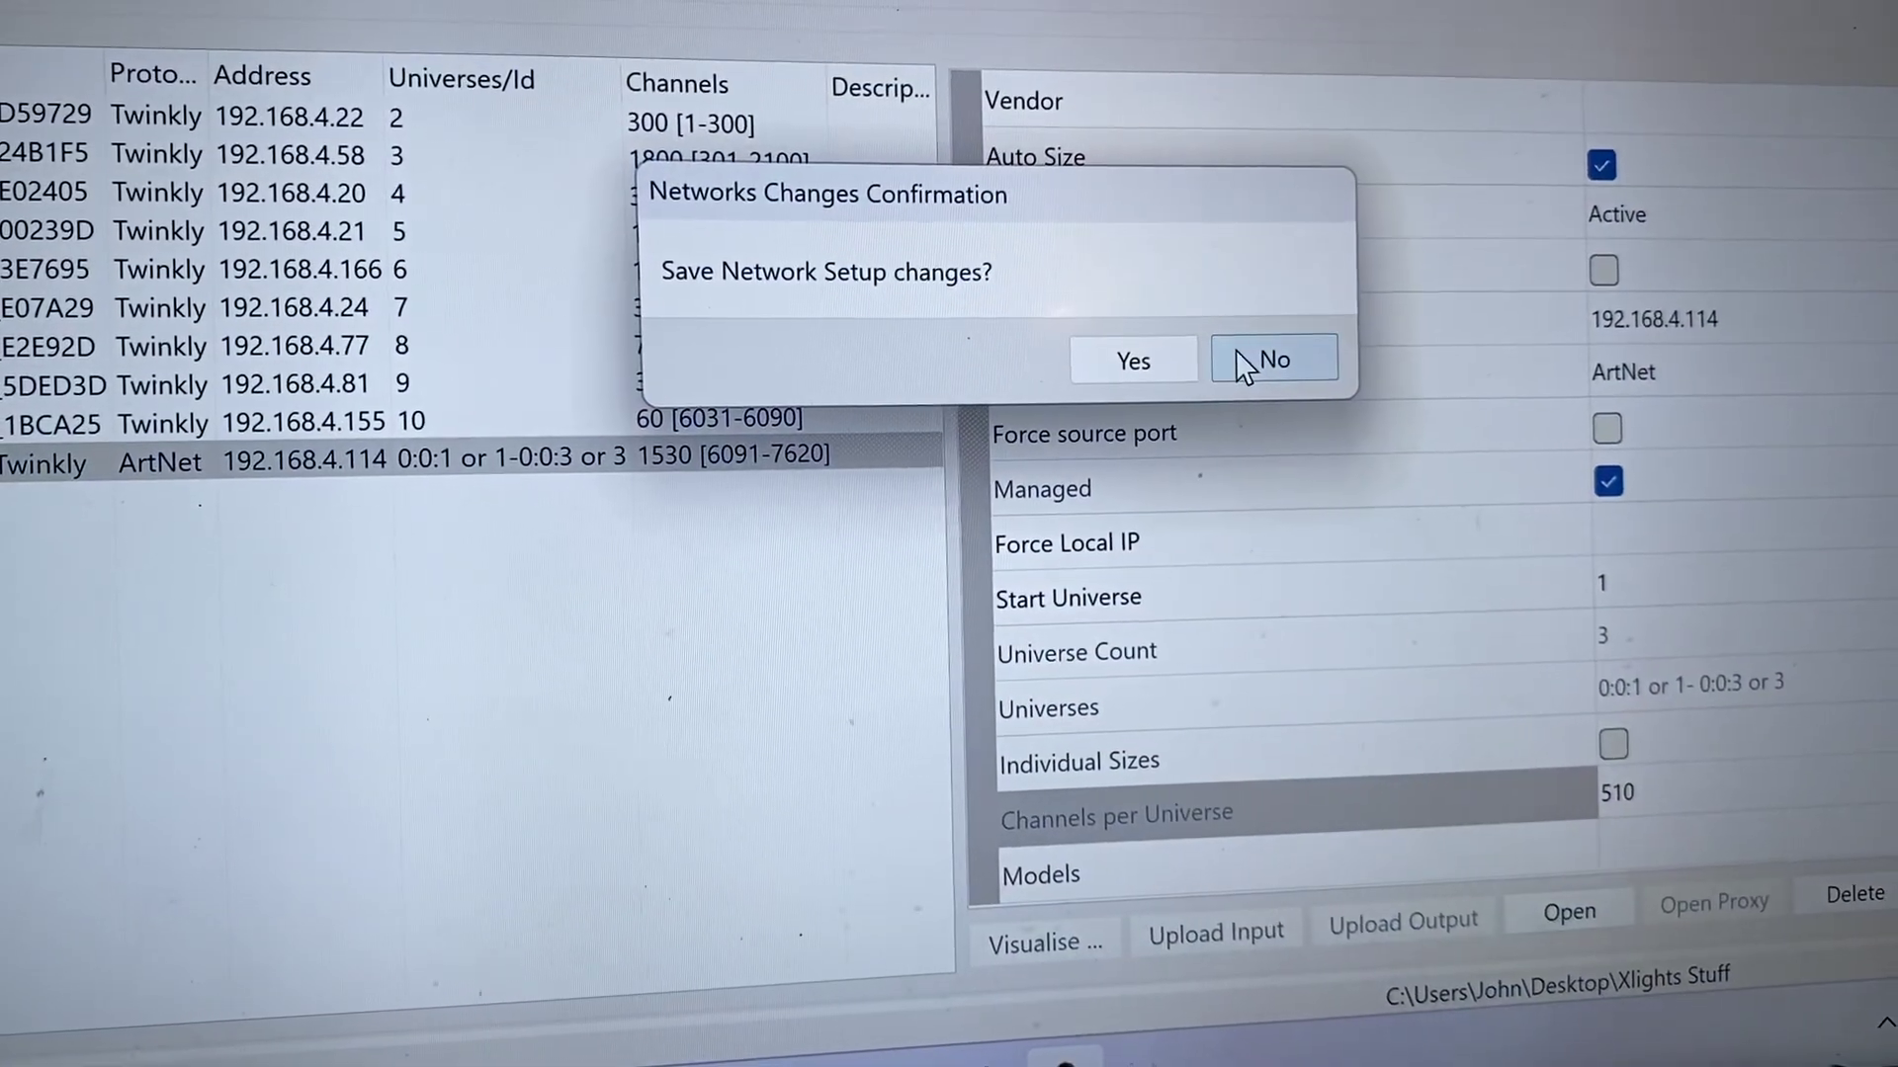
{"action": "left_click", "coordinate": [1246, 364]}
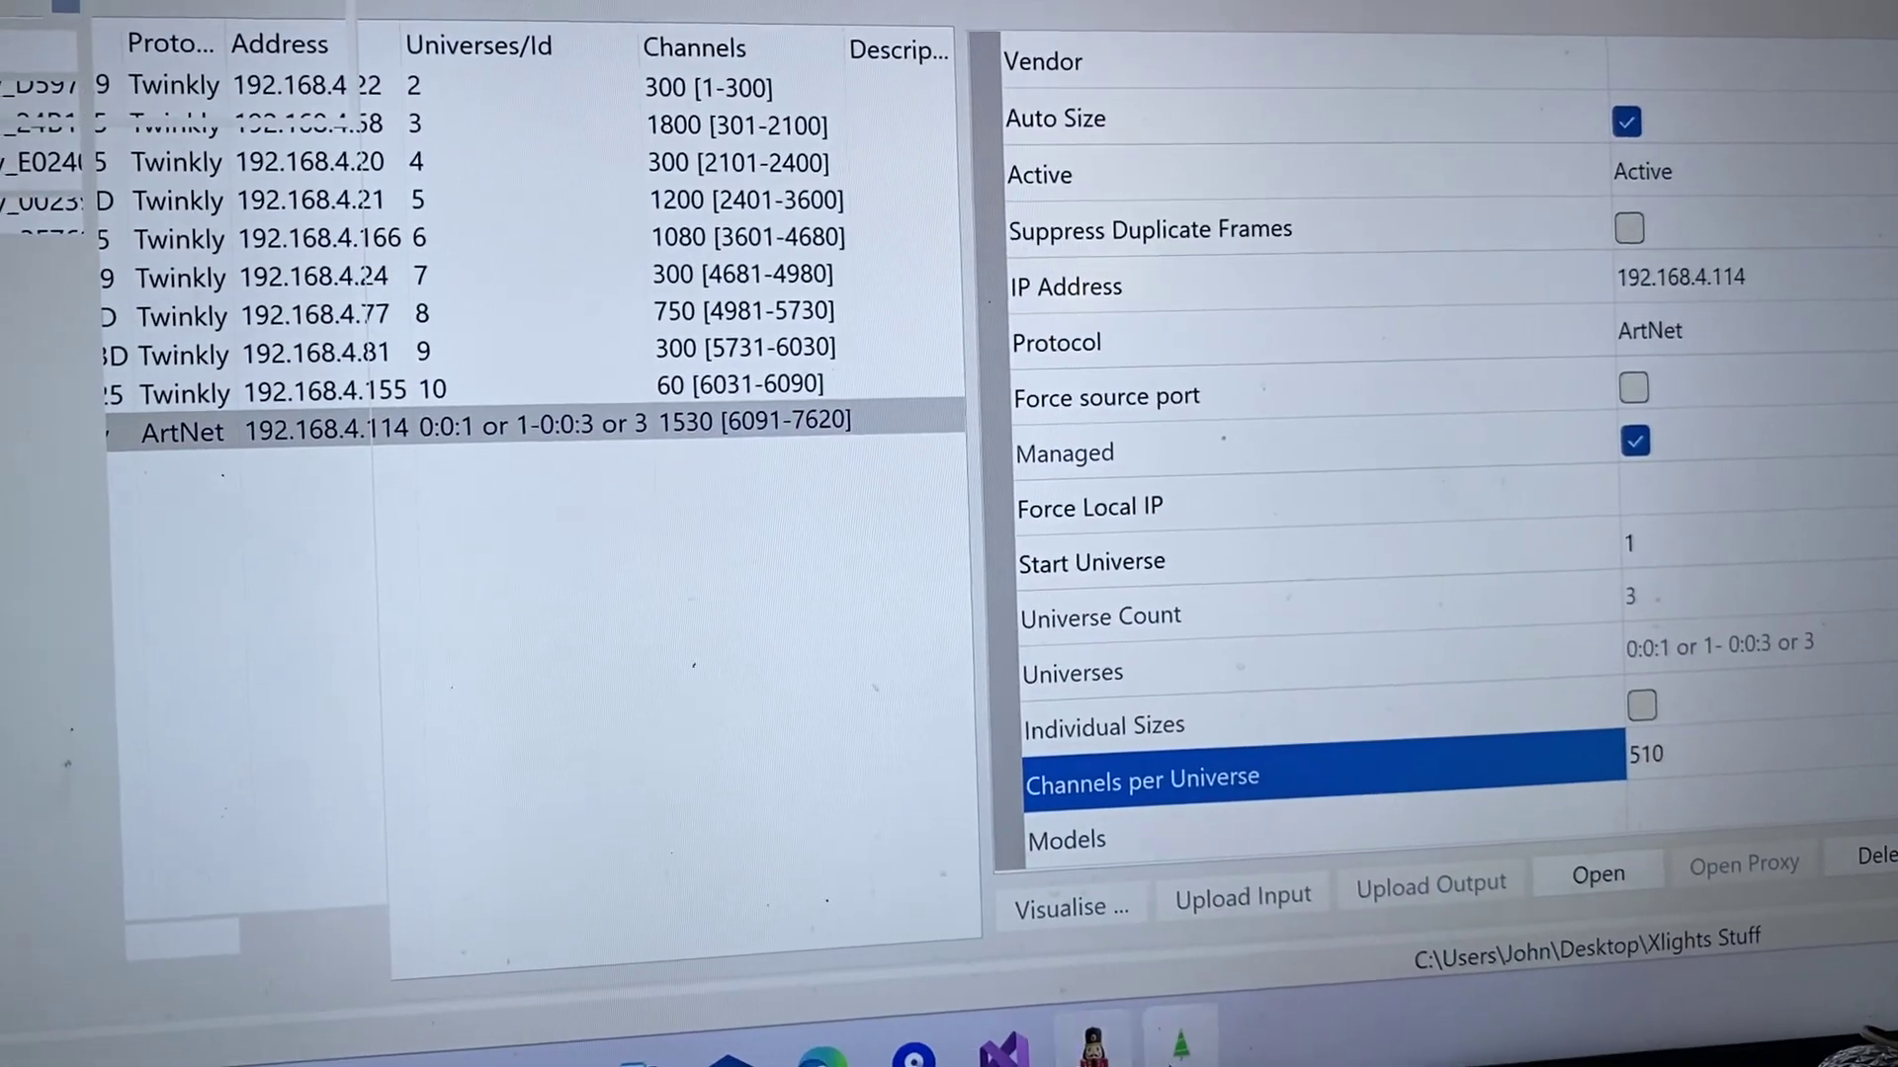
{"action": "key", "text": "alt+Tab"}
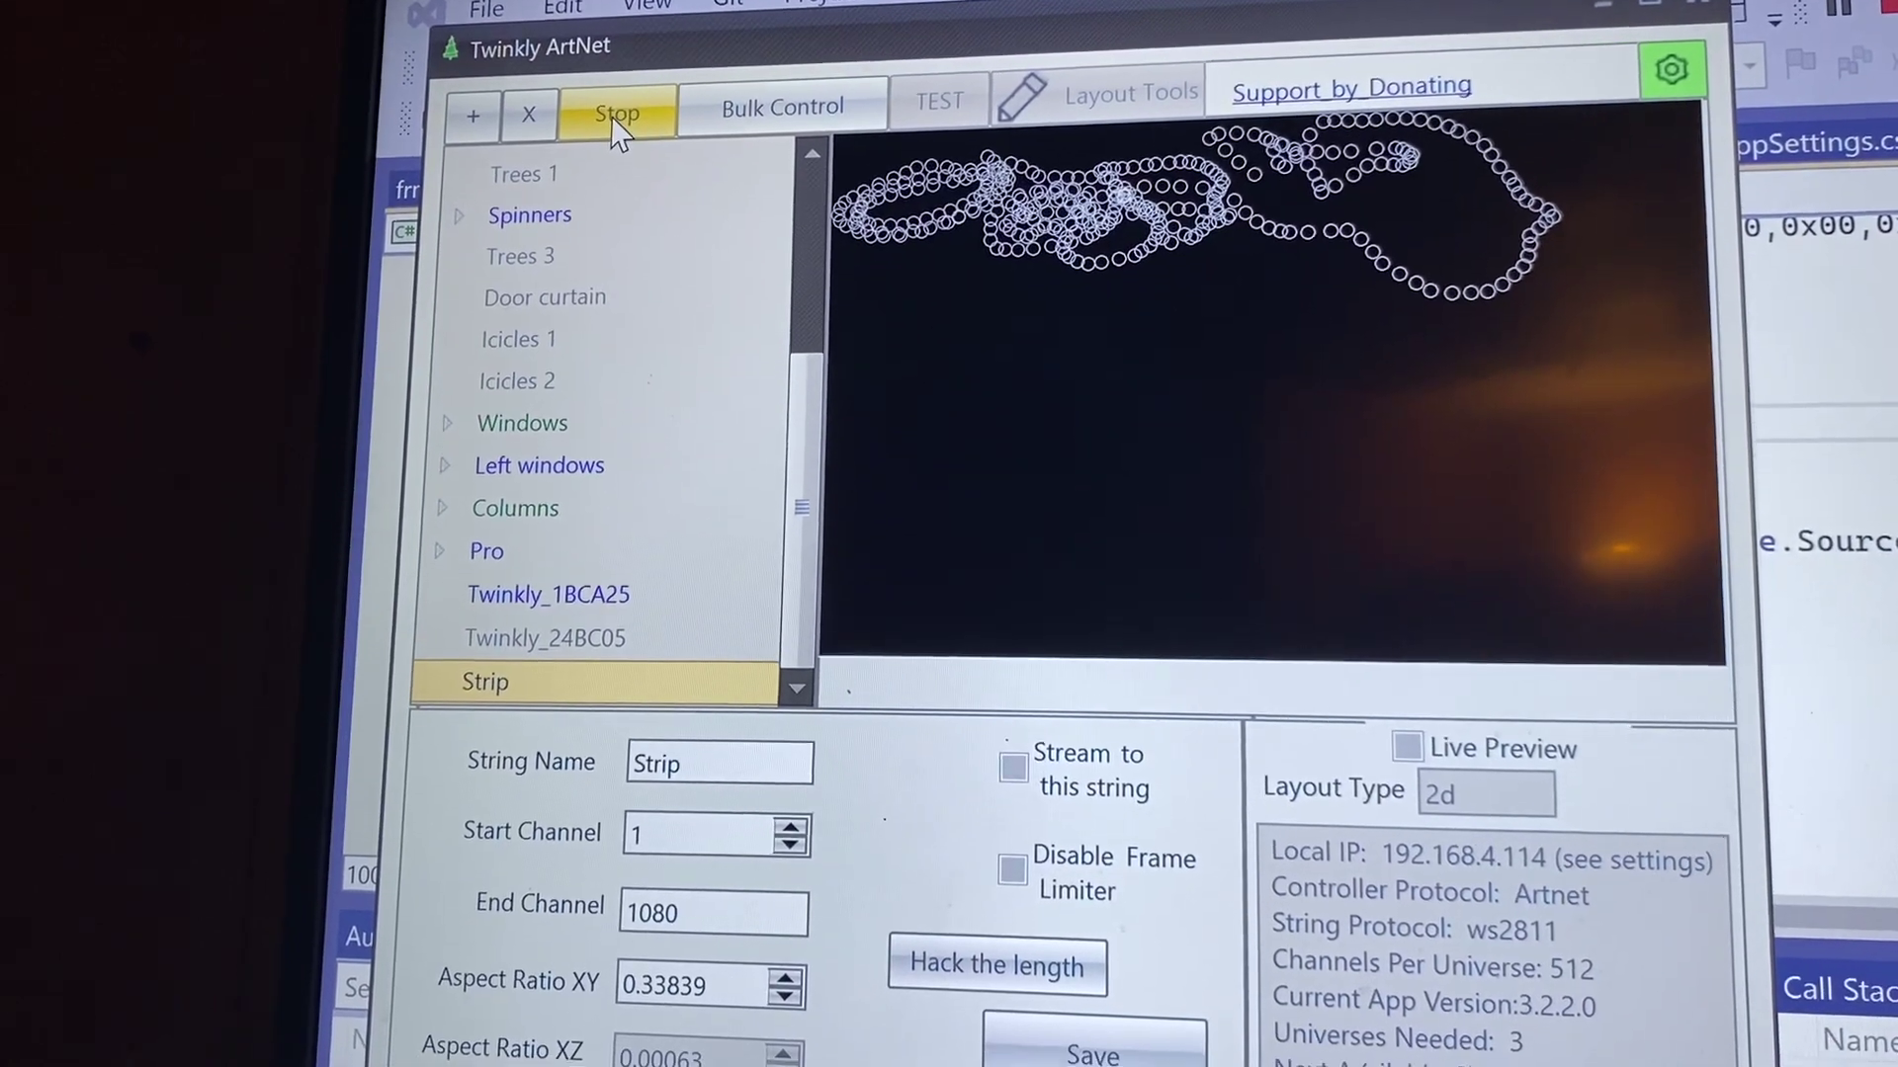
Stop Artnet2Twinkly from receiving ArtNet data.
{"action": "left_click", "coordinate": [617, 130]}
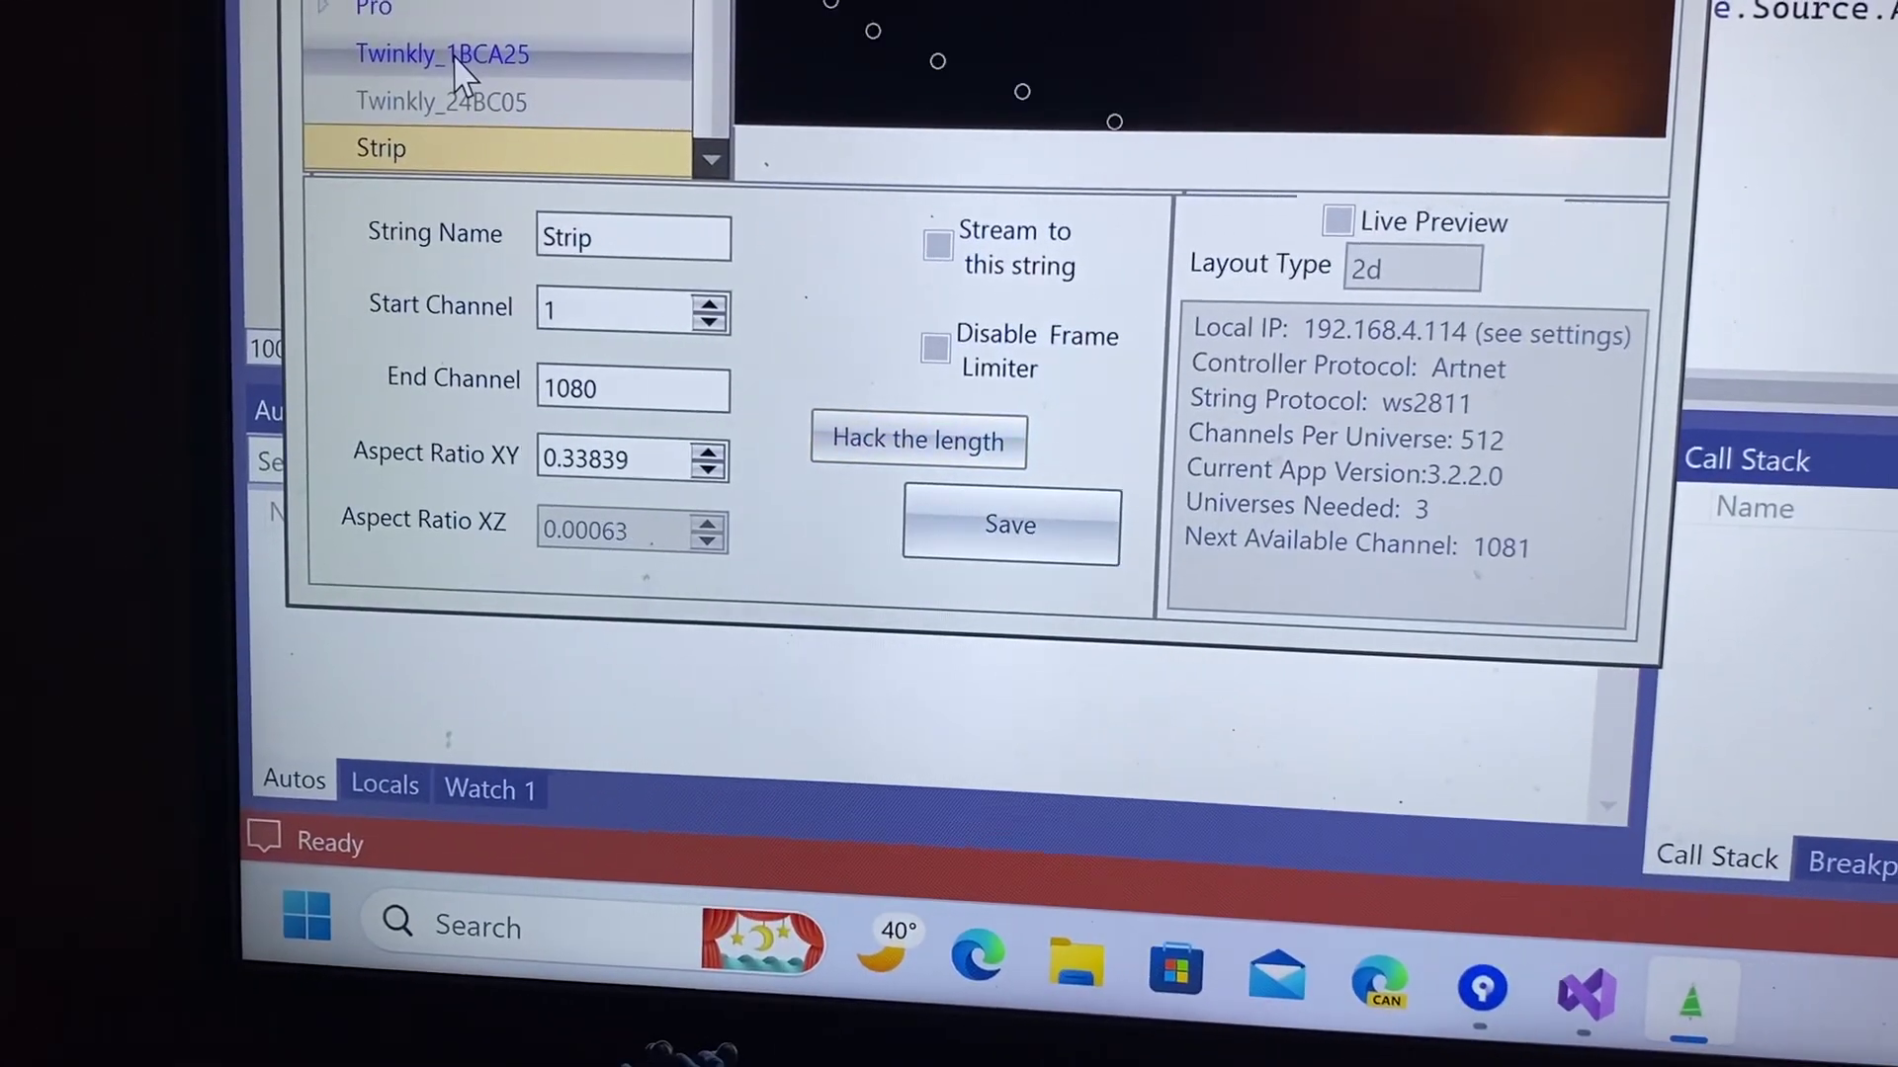
Reselect the Strip string and hack its length from 270 down to 90 lights.
{"action": "left_click", "coordinate": [442, 53]}
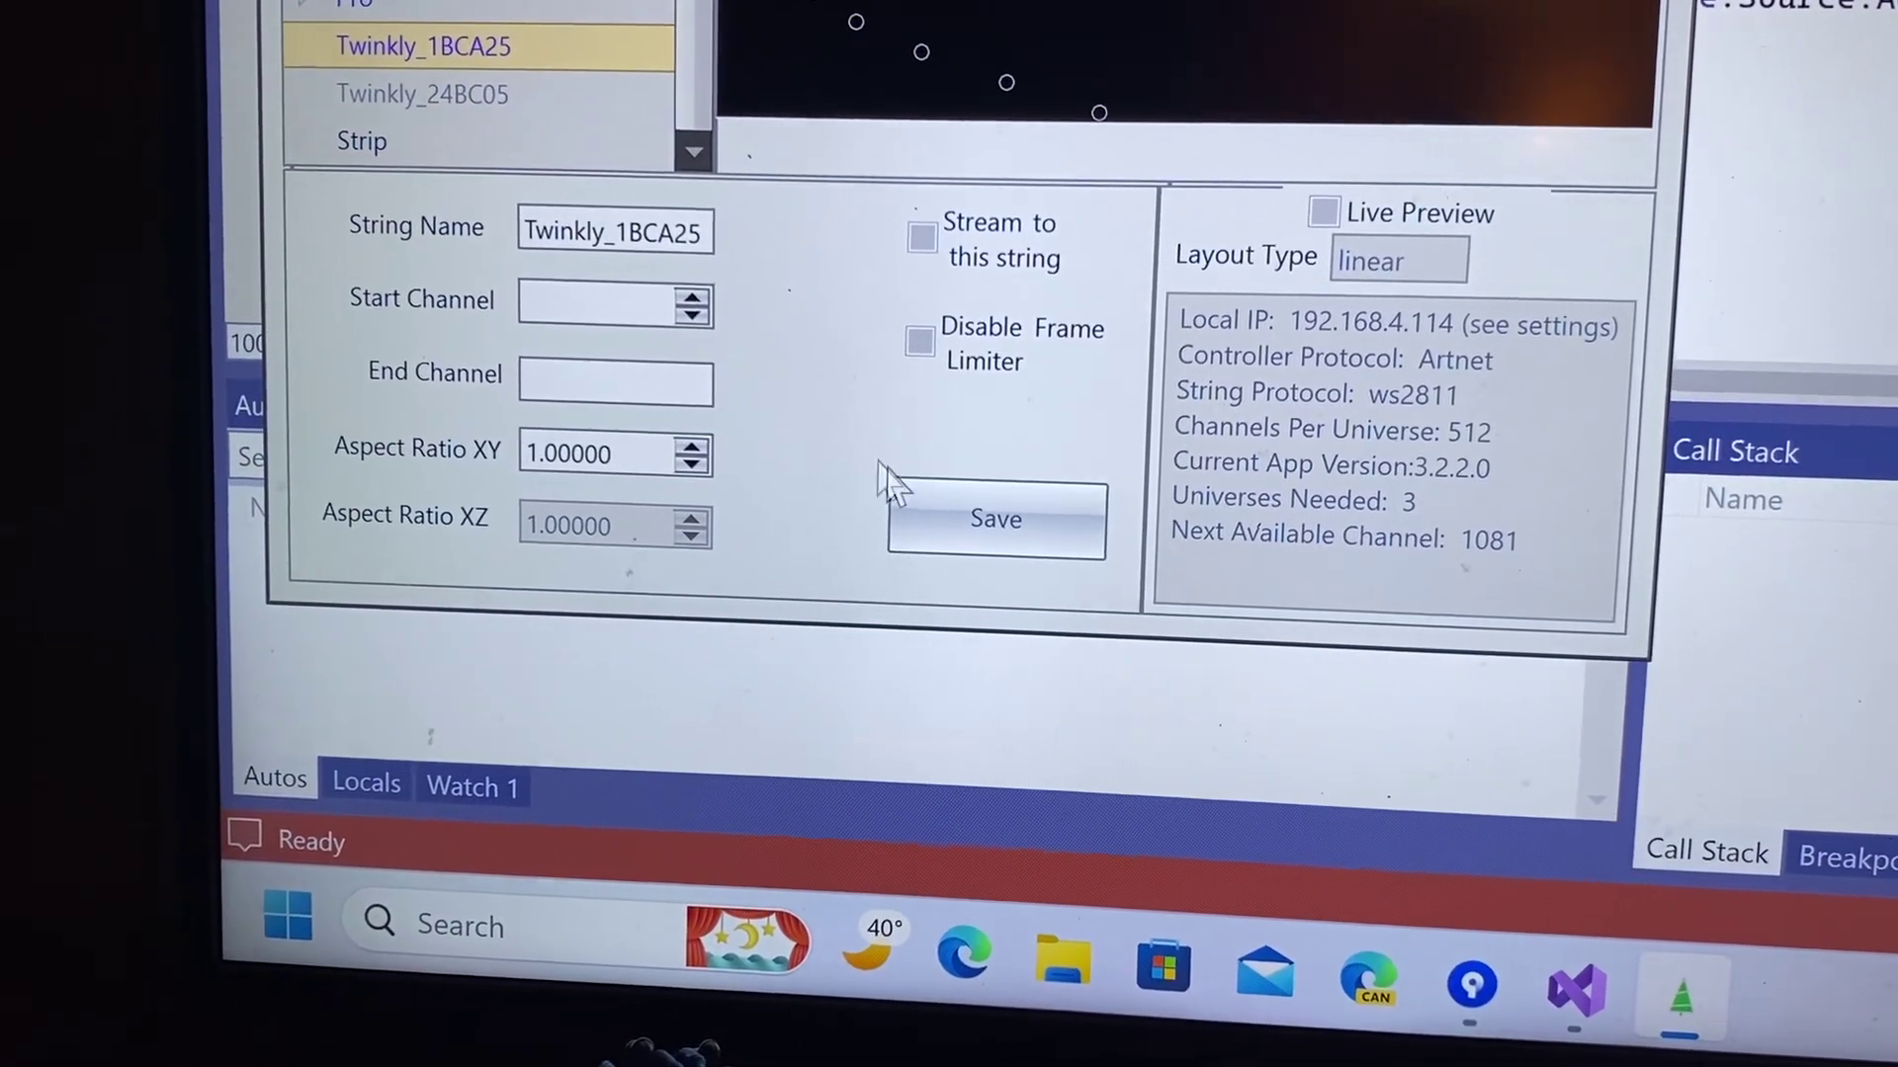
{"action": "left_click", "coordinate": [385, 148]}
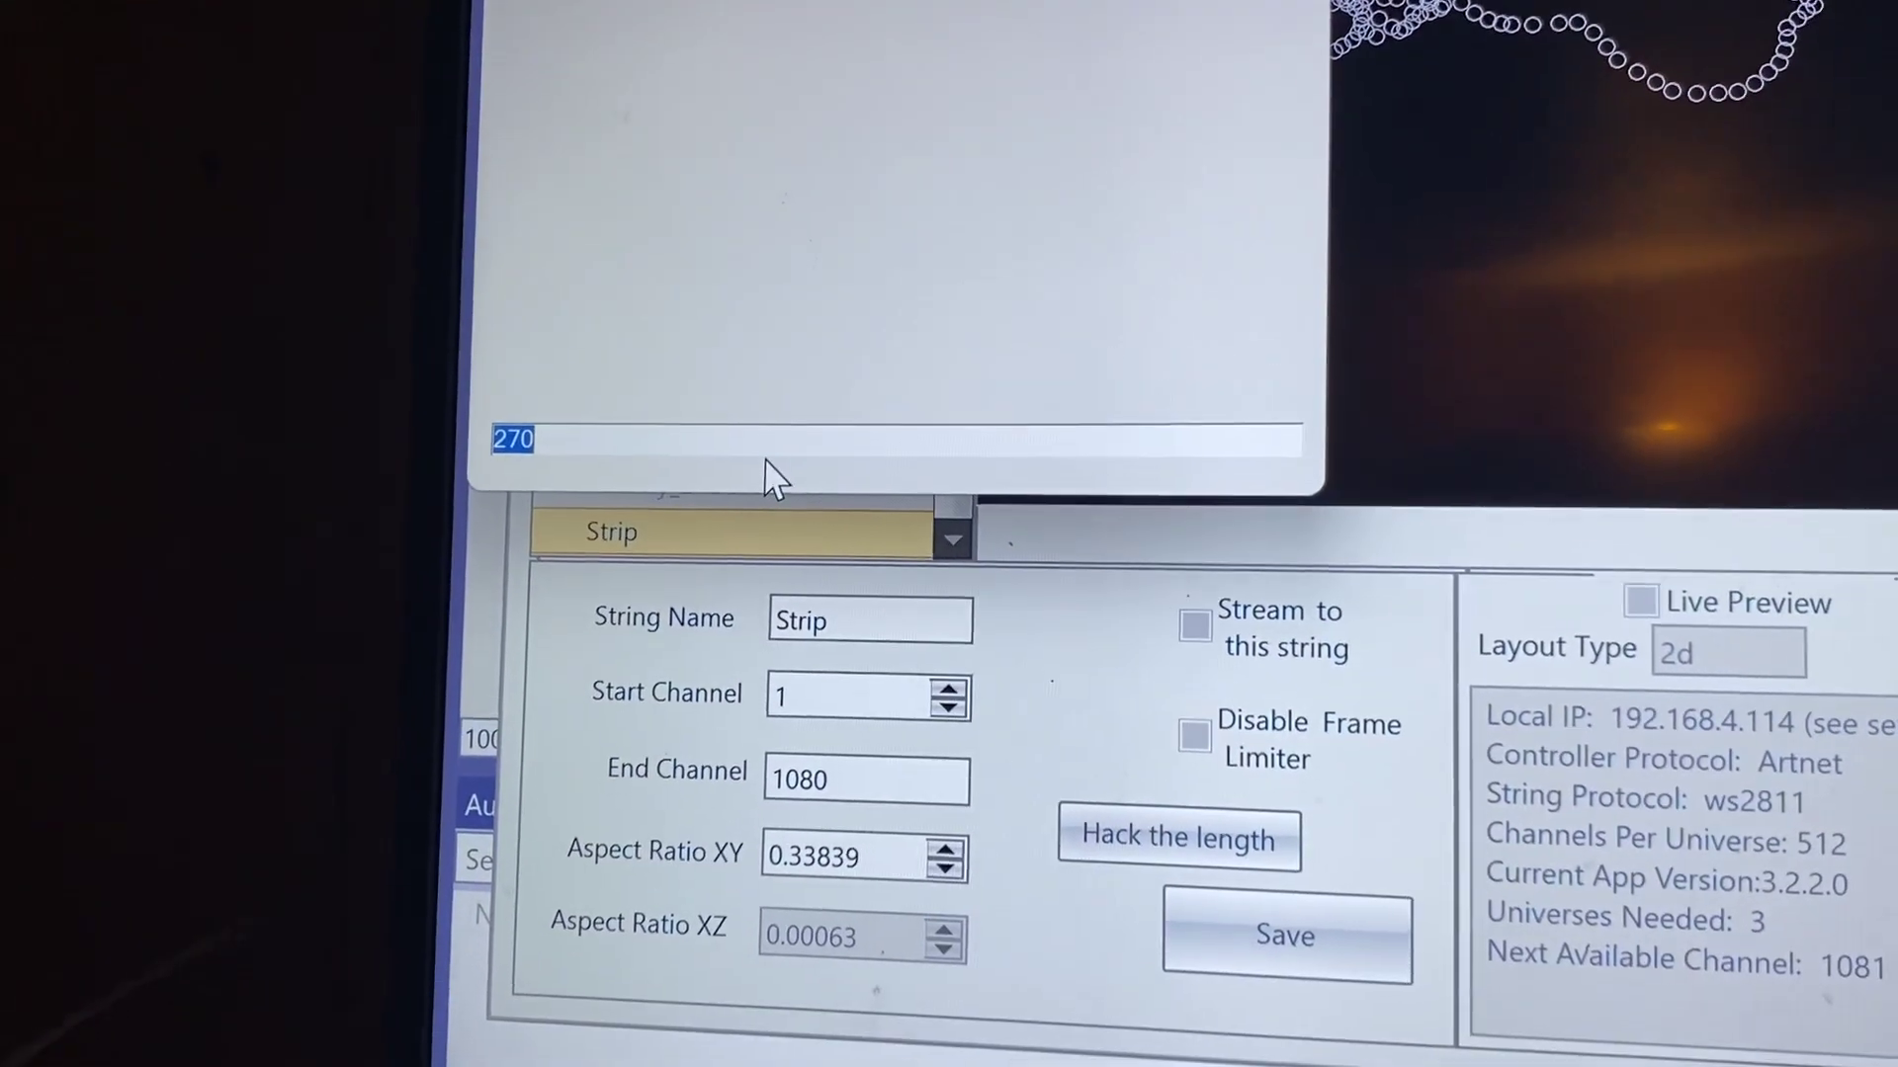
{"action": "key", "text": "BackSpace"}
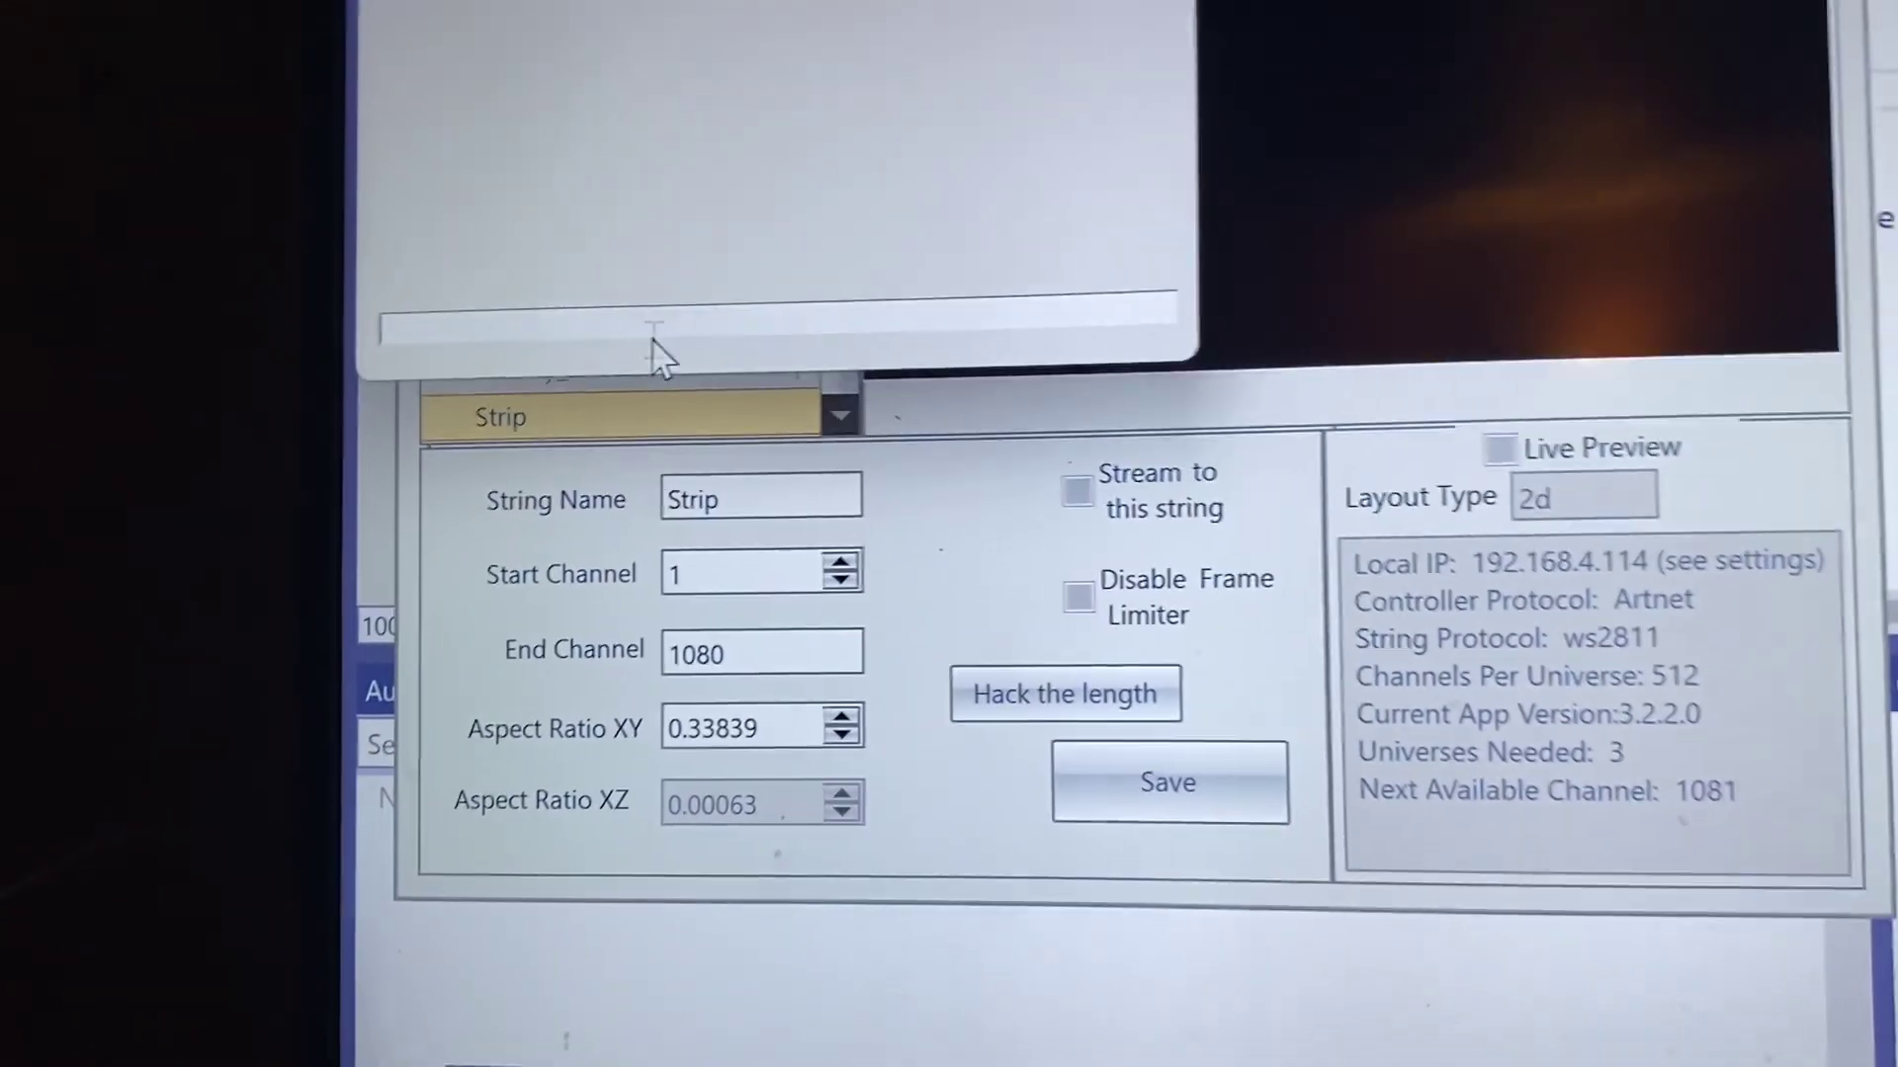
{"action": "type", "text": "9"}
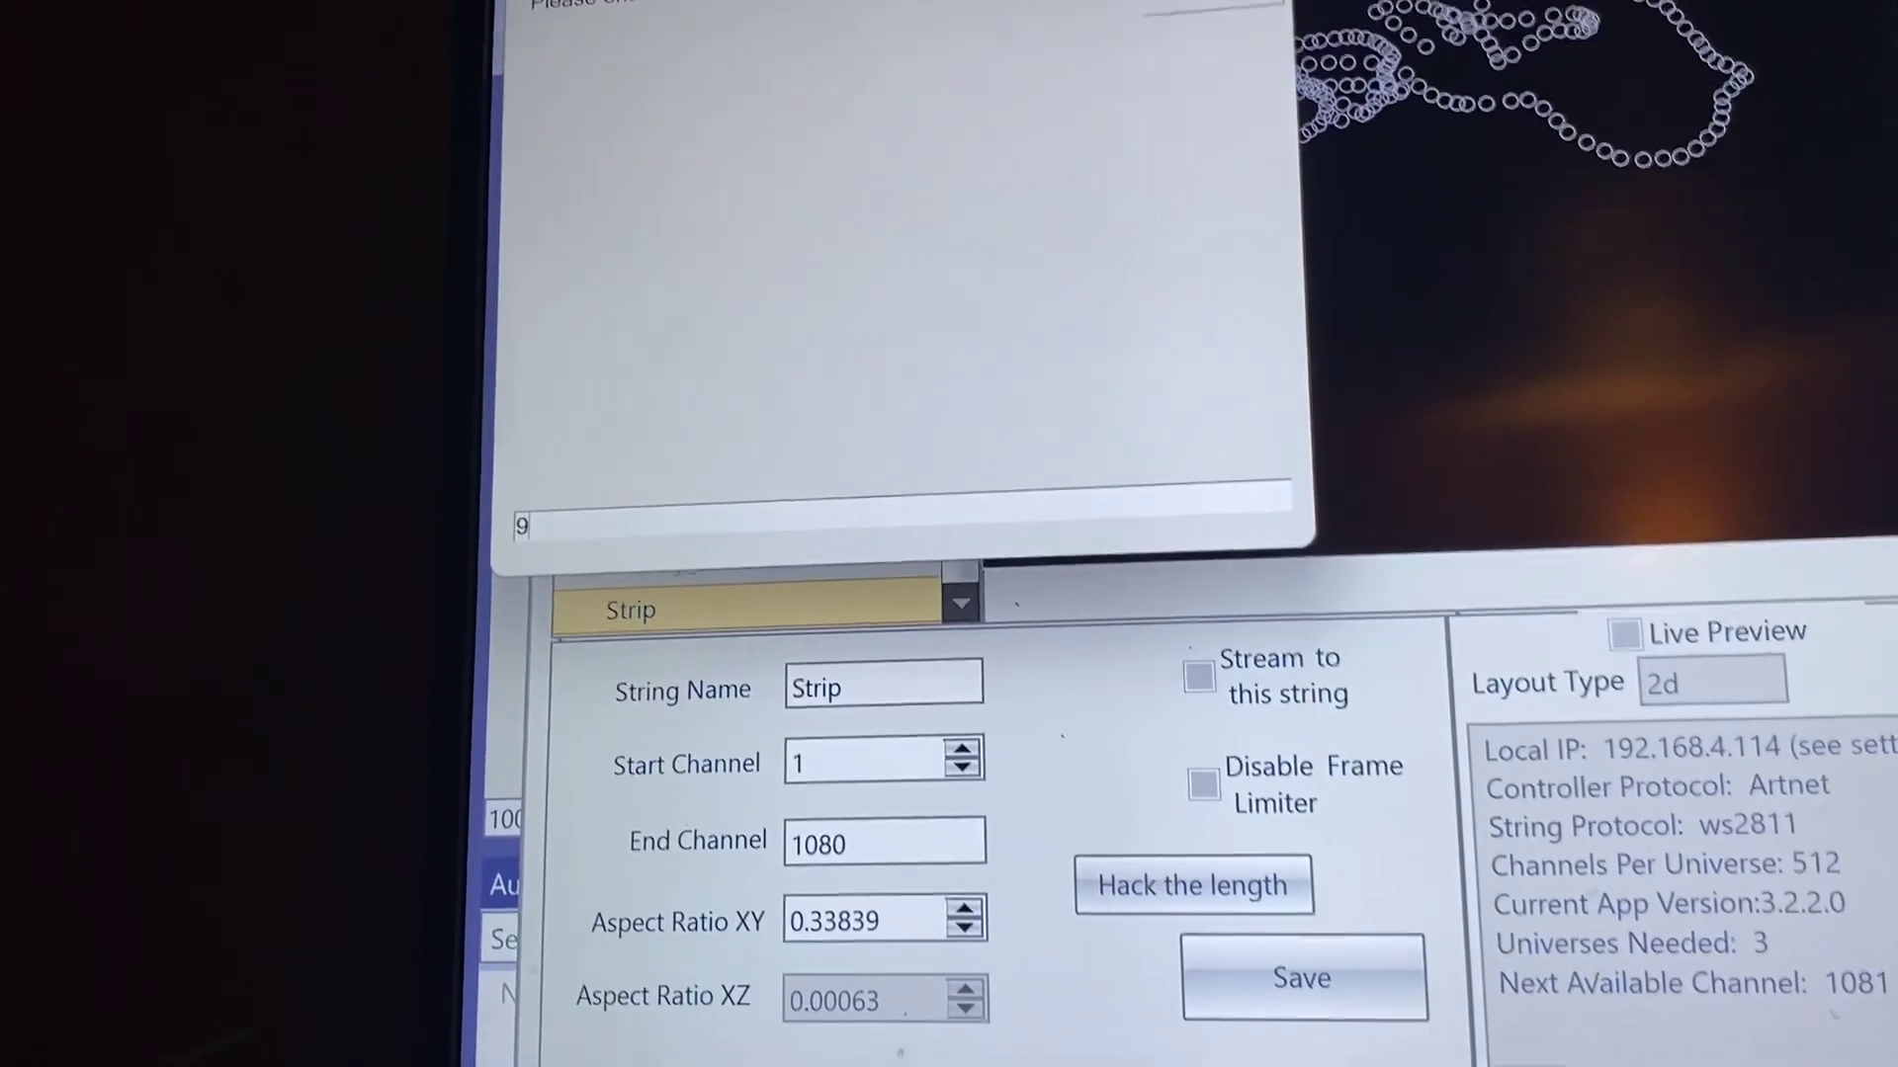
{"action": "type", "text": "0"}
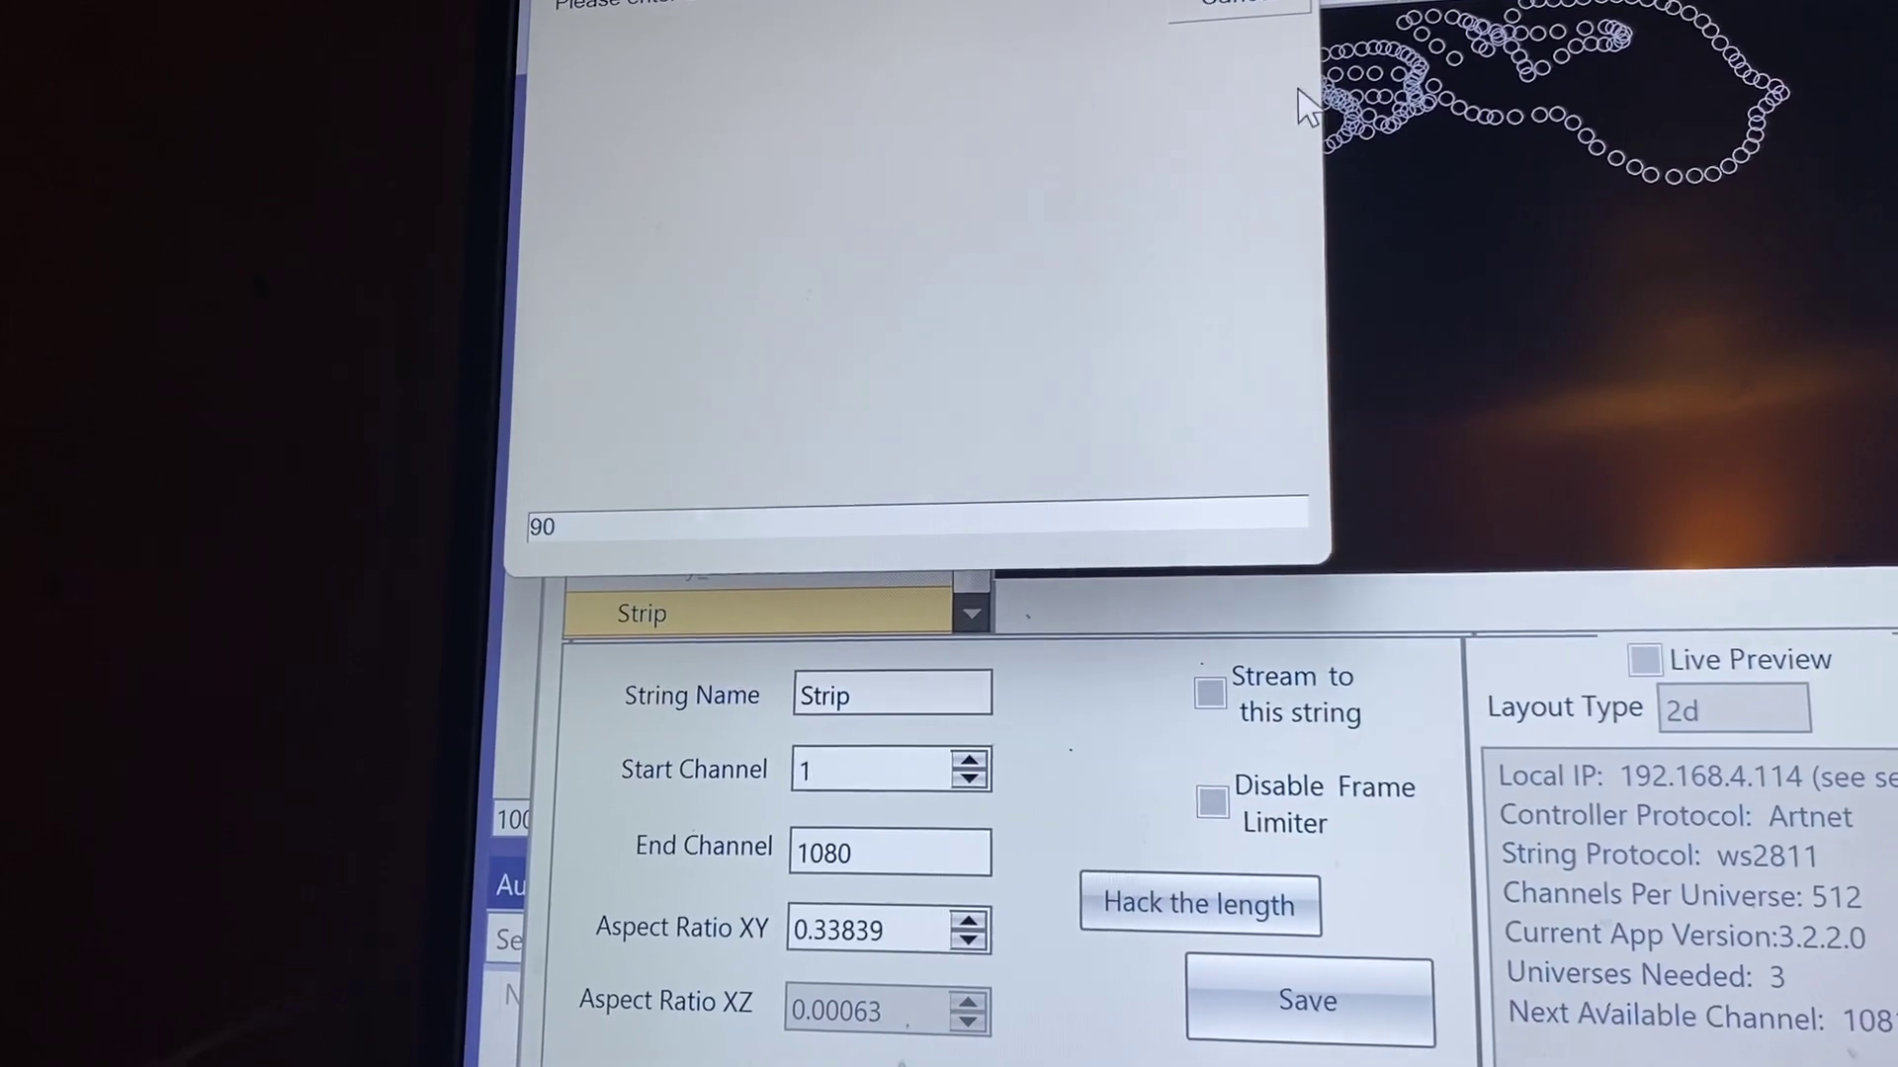
{"action": "key", "text": "Return"}
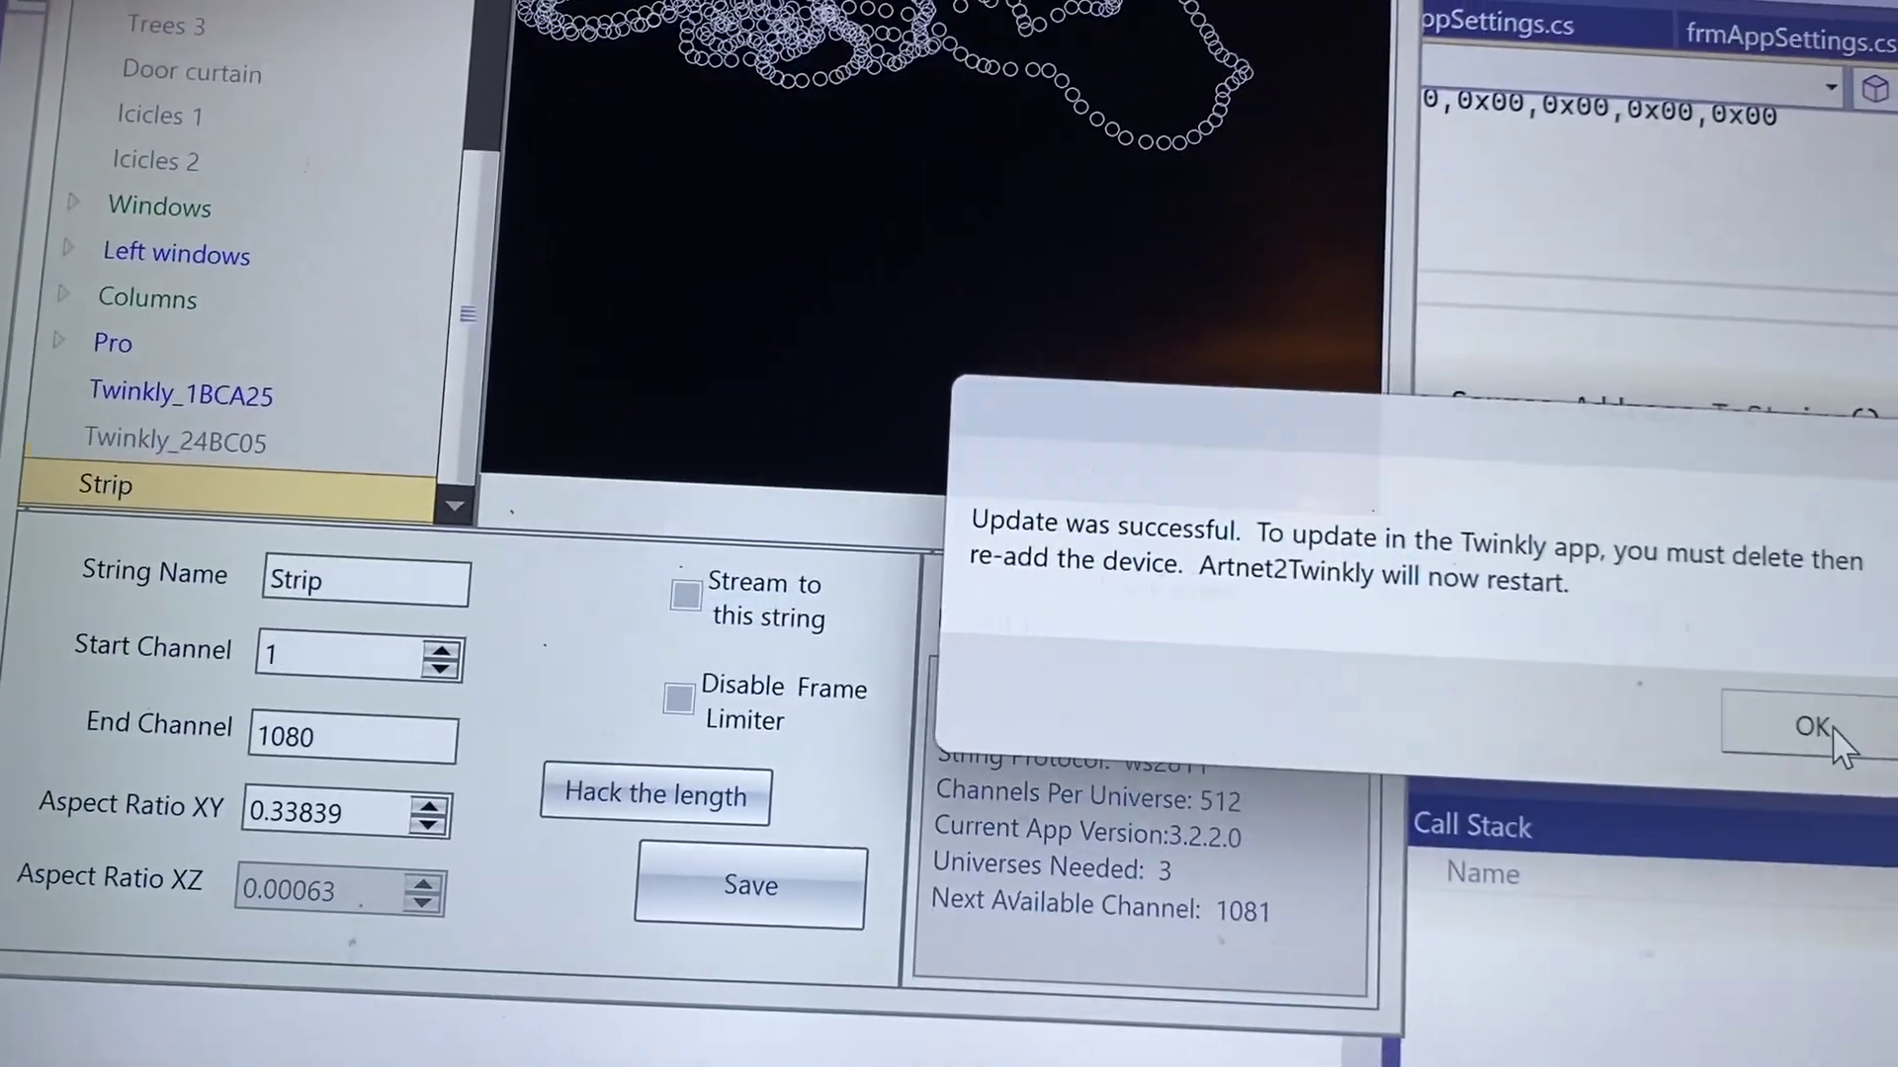
Acknowledge the successful update so Artnet2Twinkly restarts, then dismiss the message box.
{"action": "left_click", "coordinate": [1811, 725]}
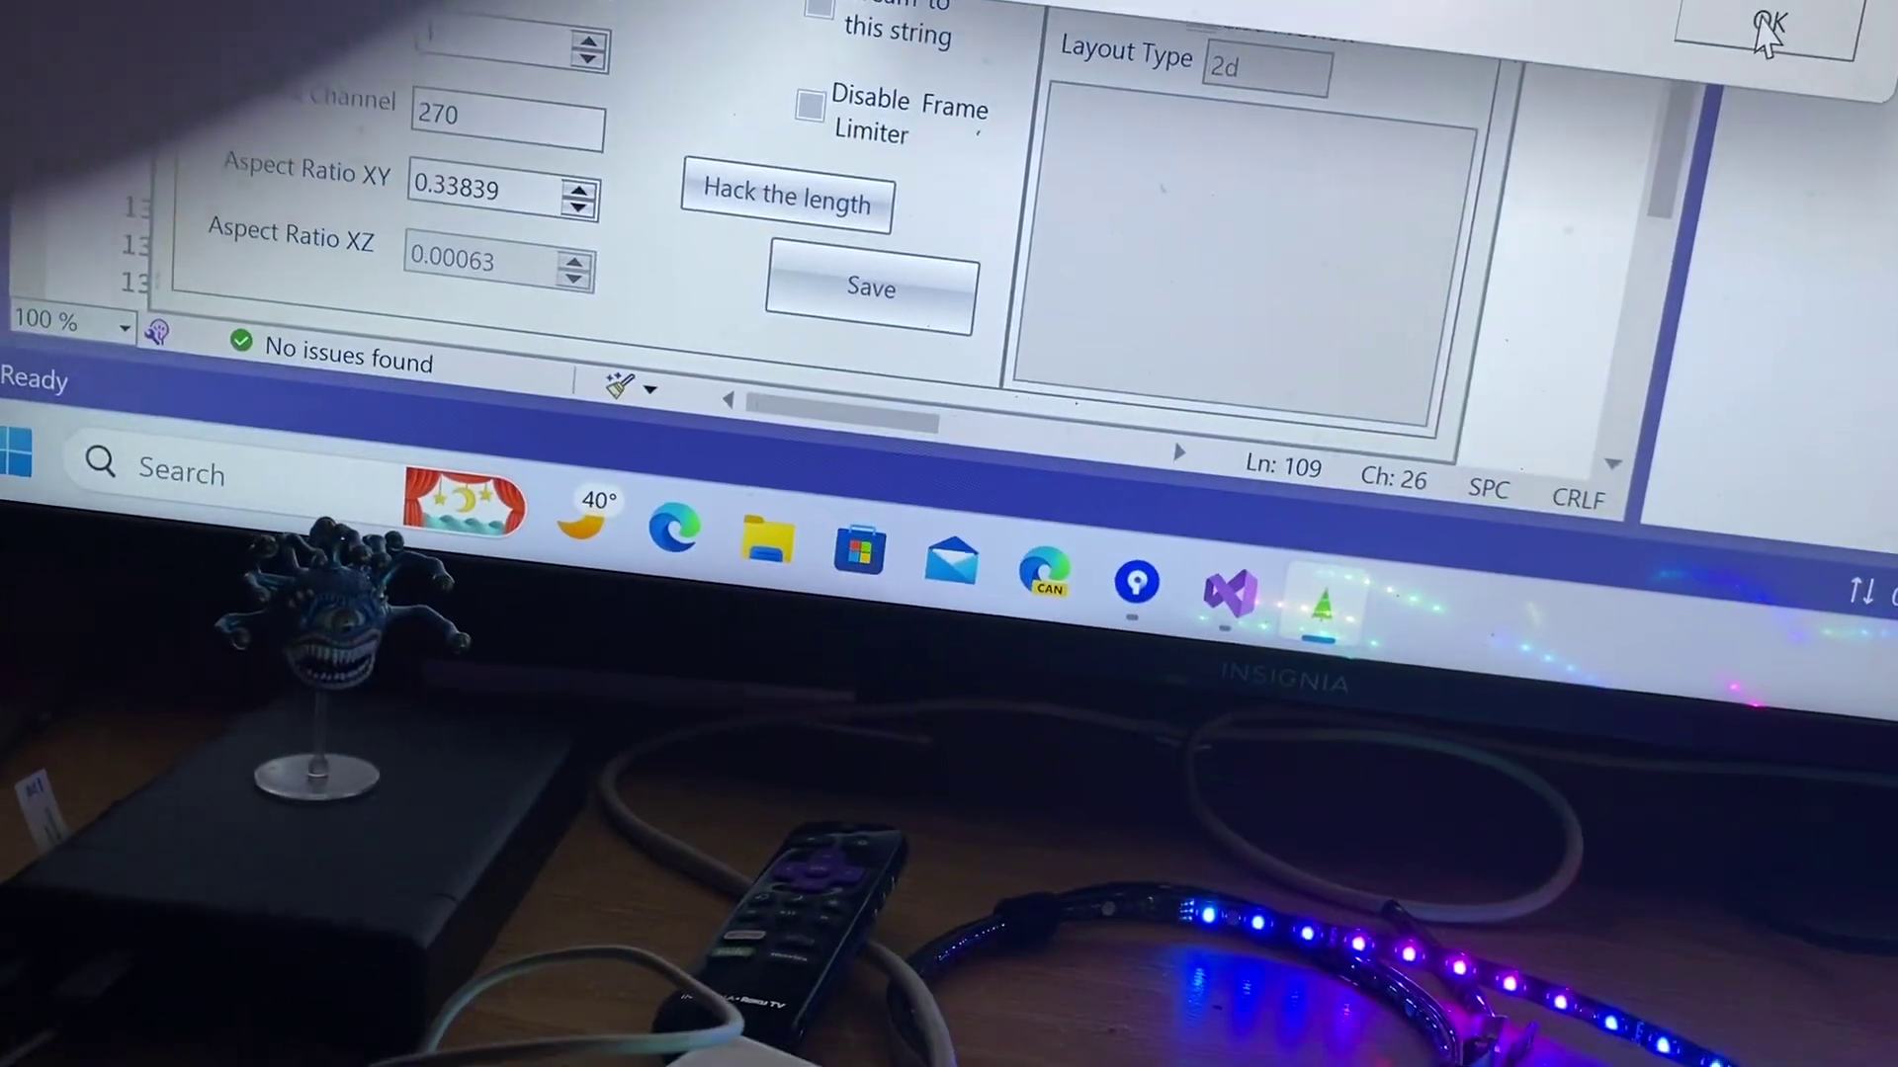
{"action": "left_click", "coordinate": [1728, 45]}
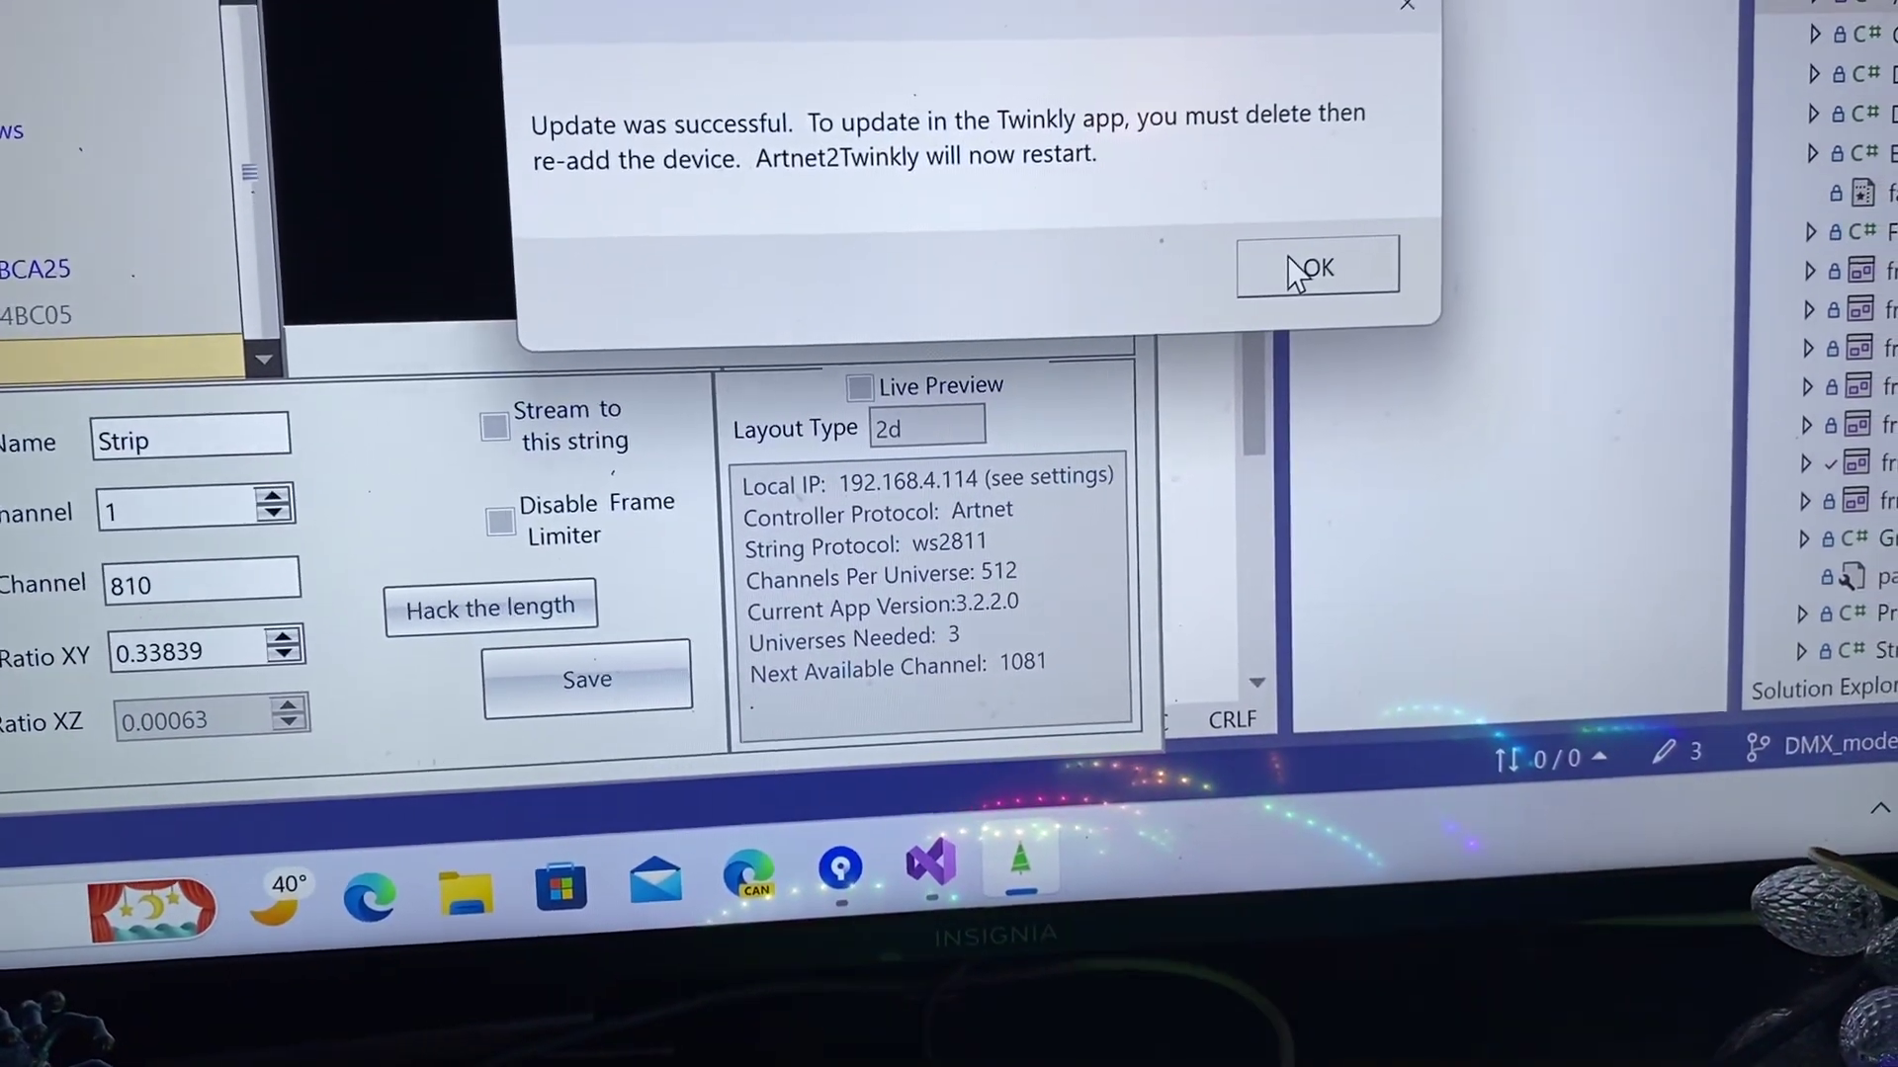
Accept the second Strip length update and bring the restarted Twinkly ArtNet window forward.
{"action": "left_click", "coordinate": [1305, 252]}
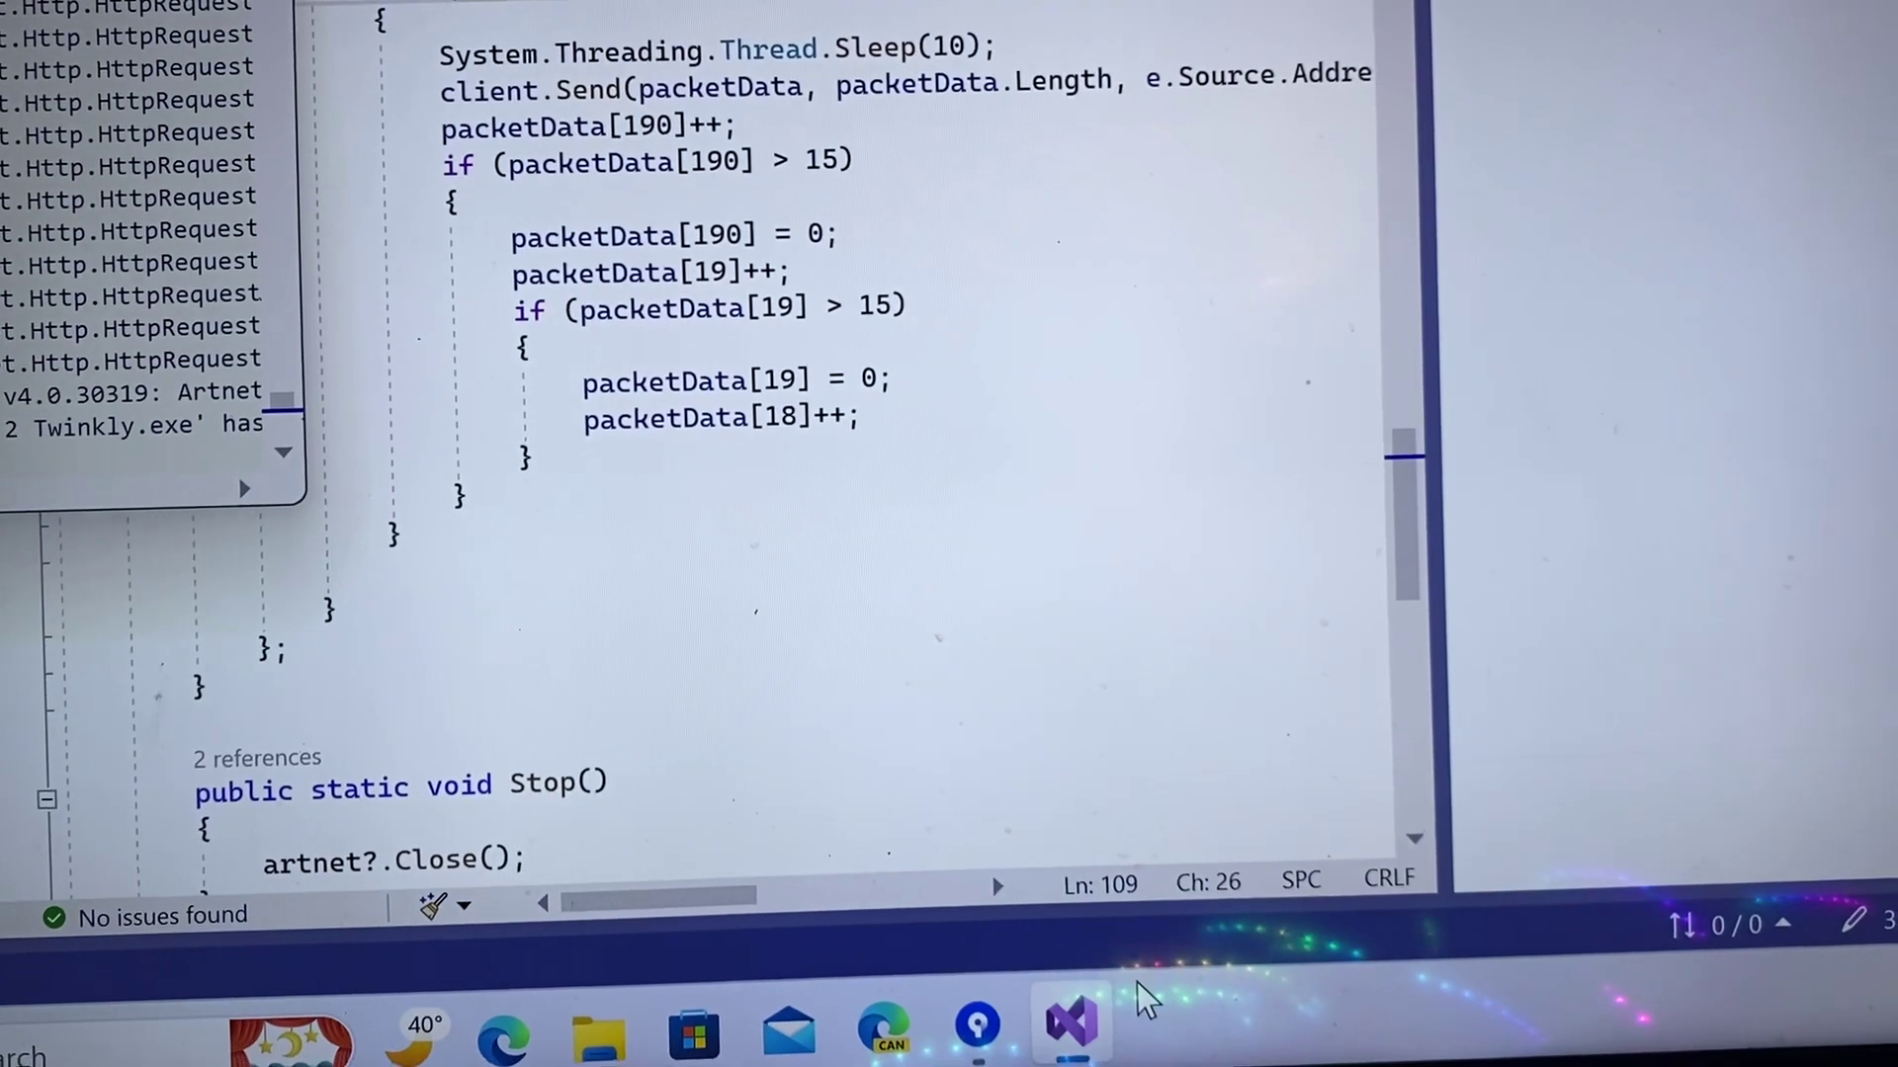
{"action": "left_click", "coordinate": [1113, 977]}
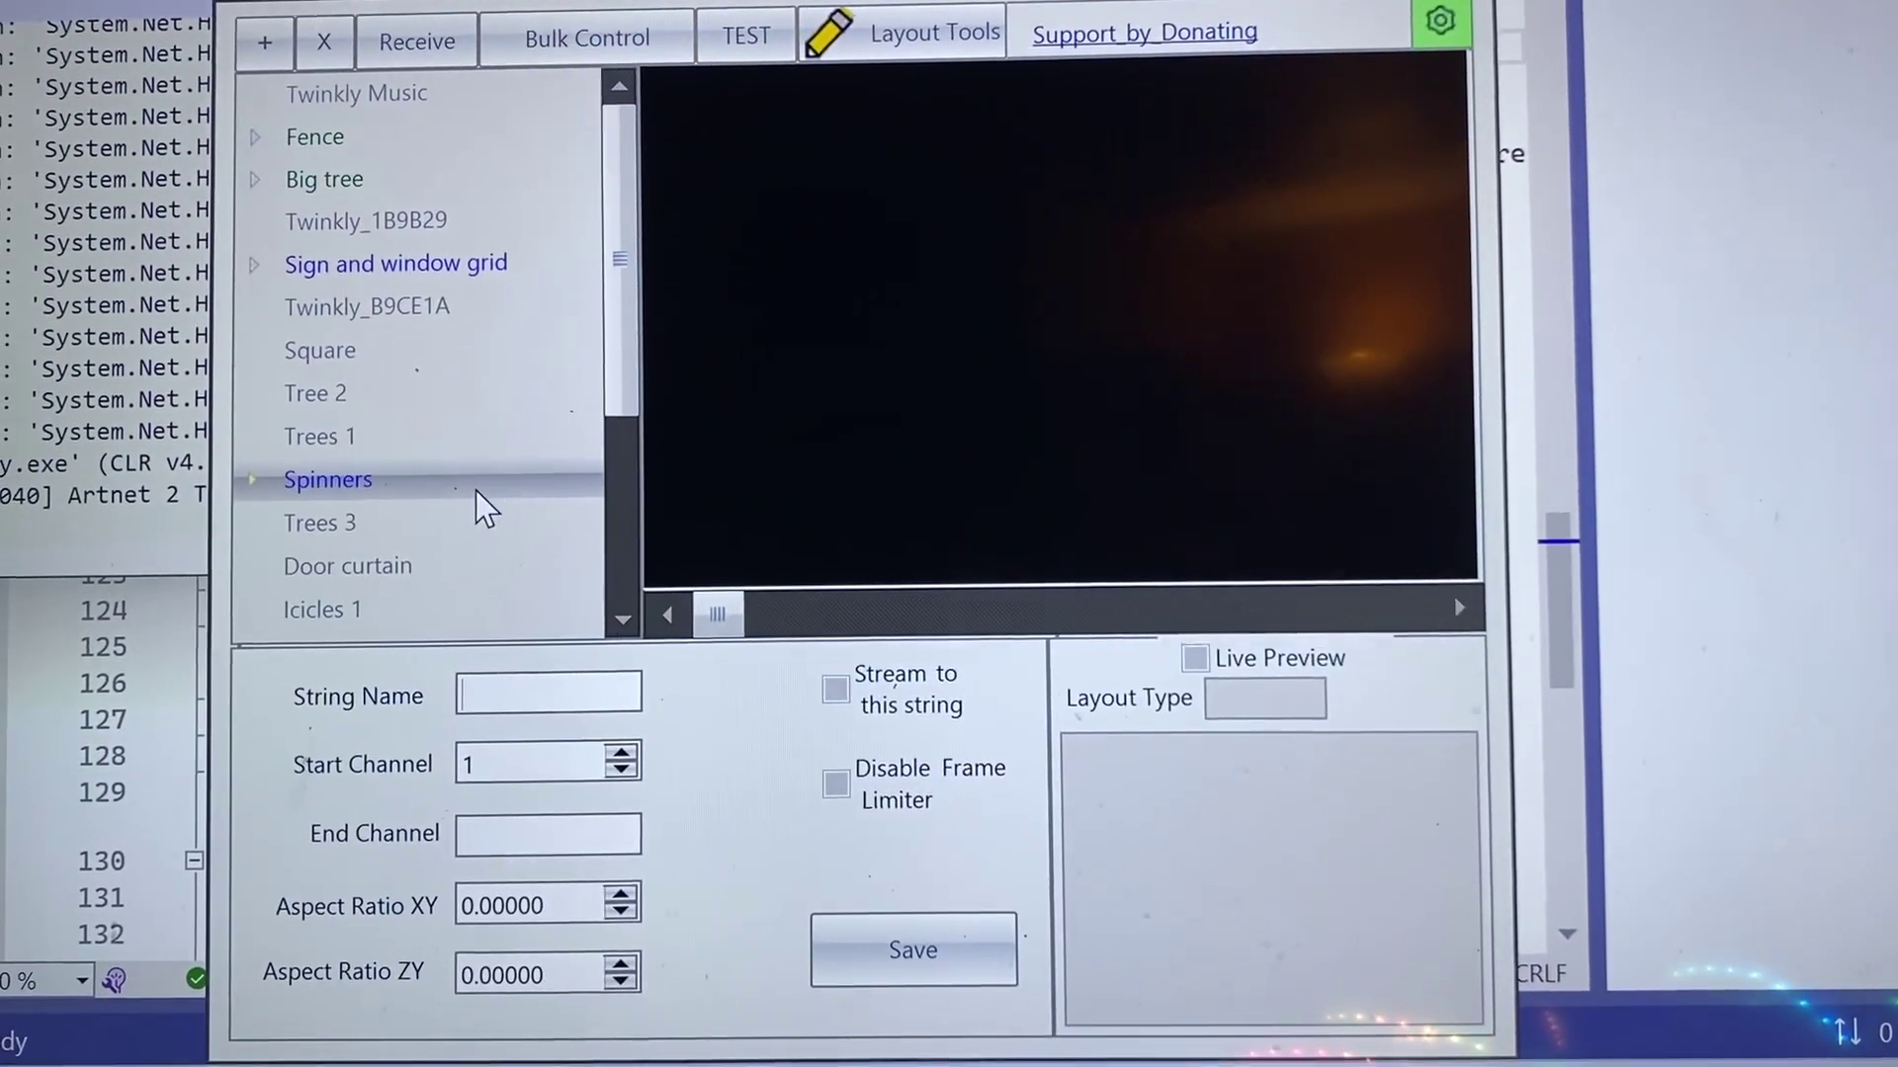
Load Spinners in the layout editor and align a box-selected row of seven lights horizontally.
{"action": "left_click", "coordinate": [327, 480]}
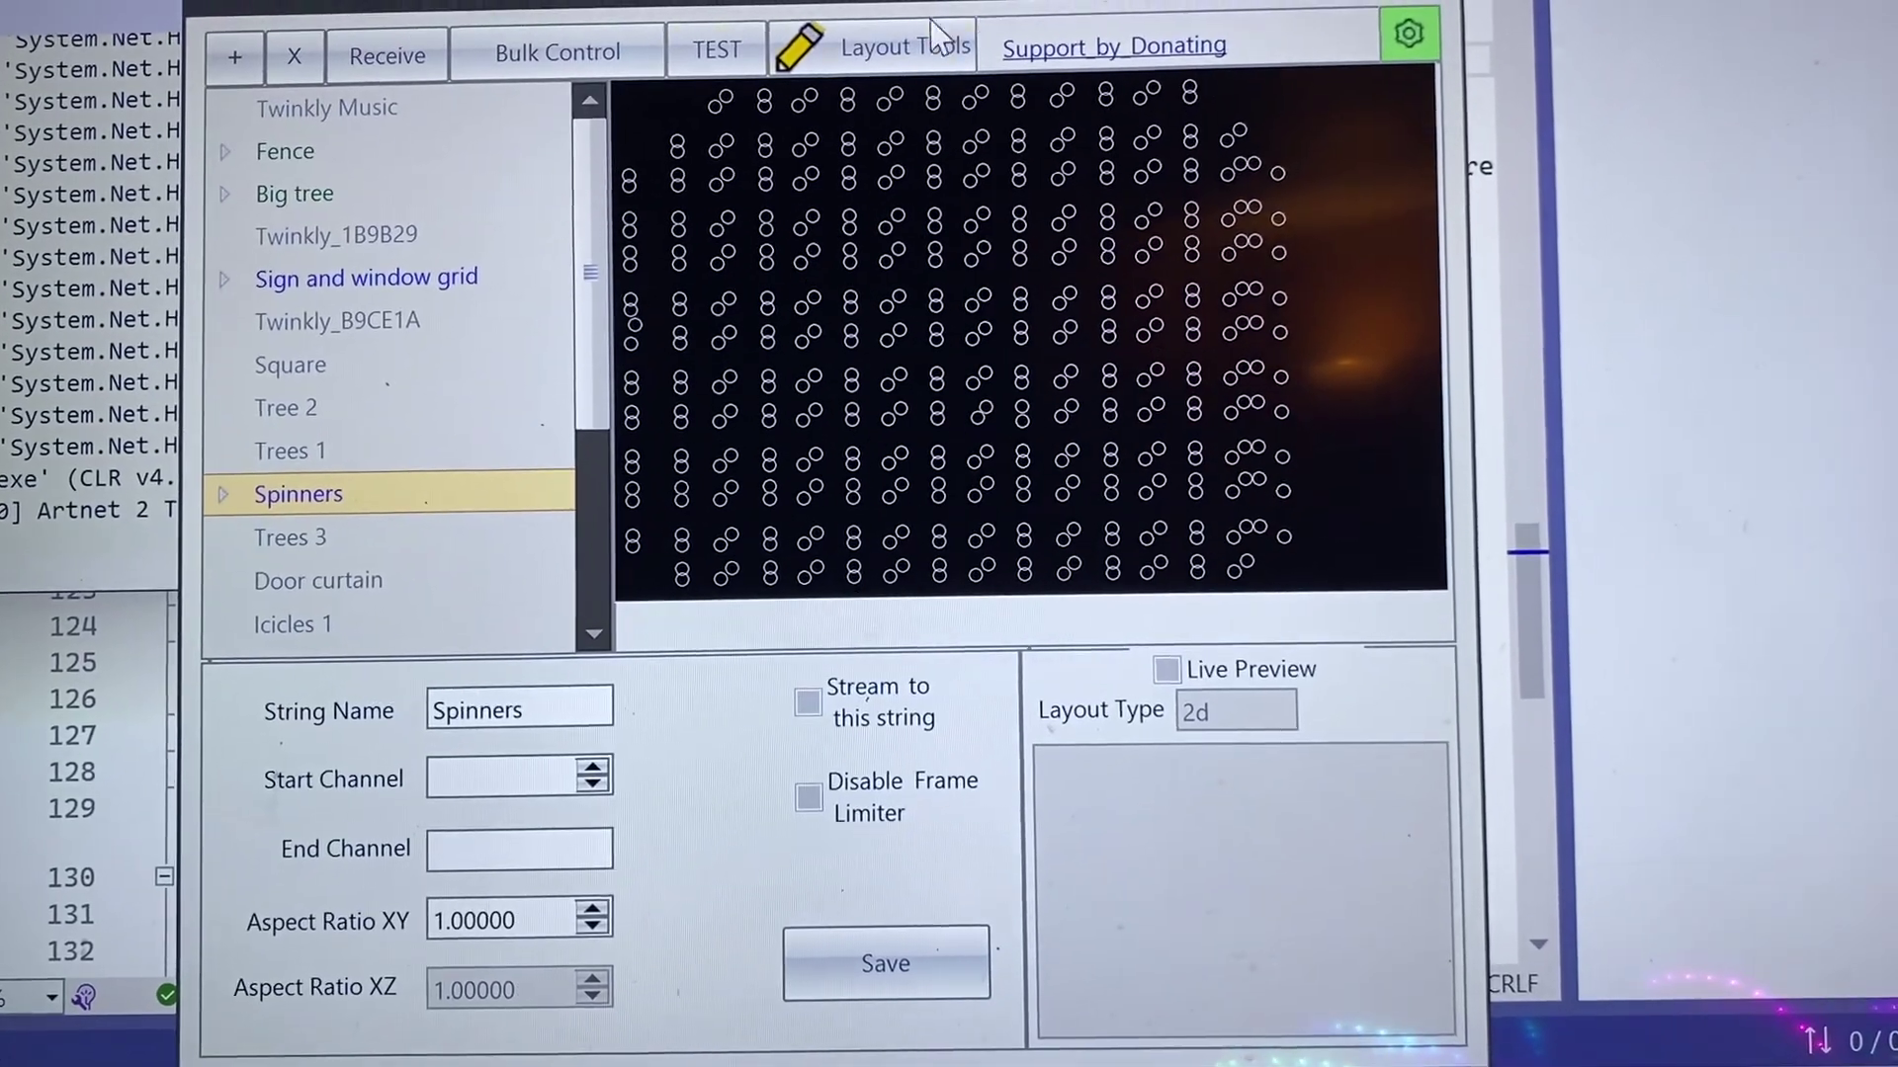
{"action": "left_click", "coordinate": [905, 46]}
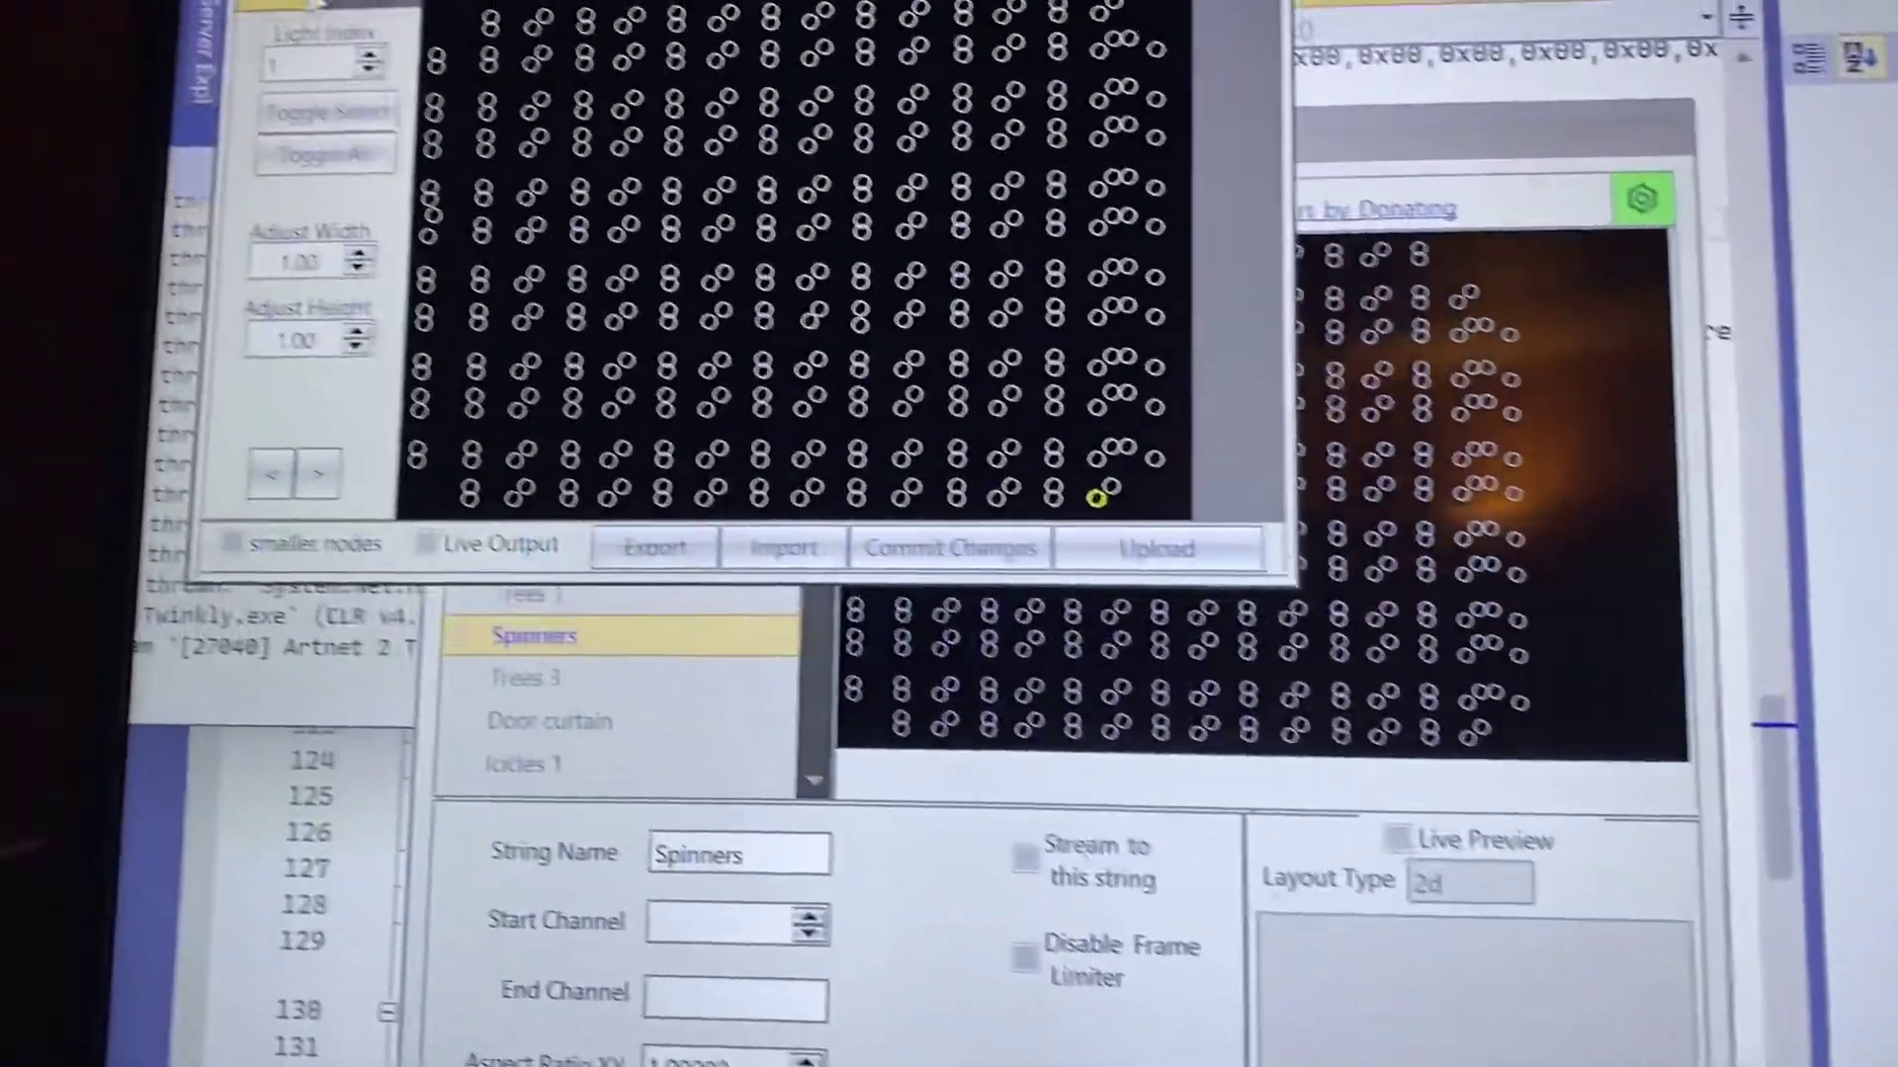
{"action": "left_click", "coordinate": [320, 9]}
{"action": "mouse_move", "coordinate": [385, 258]}
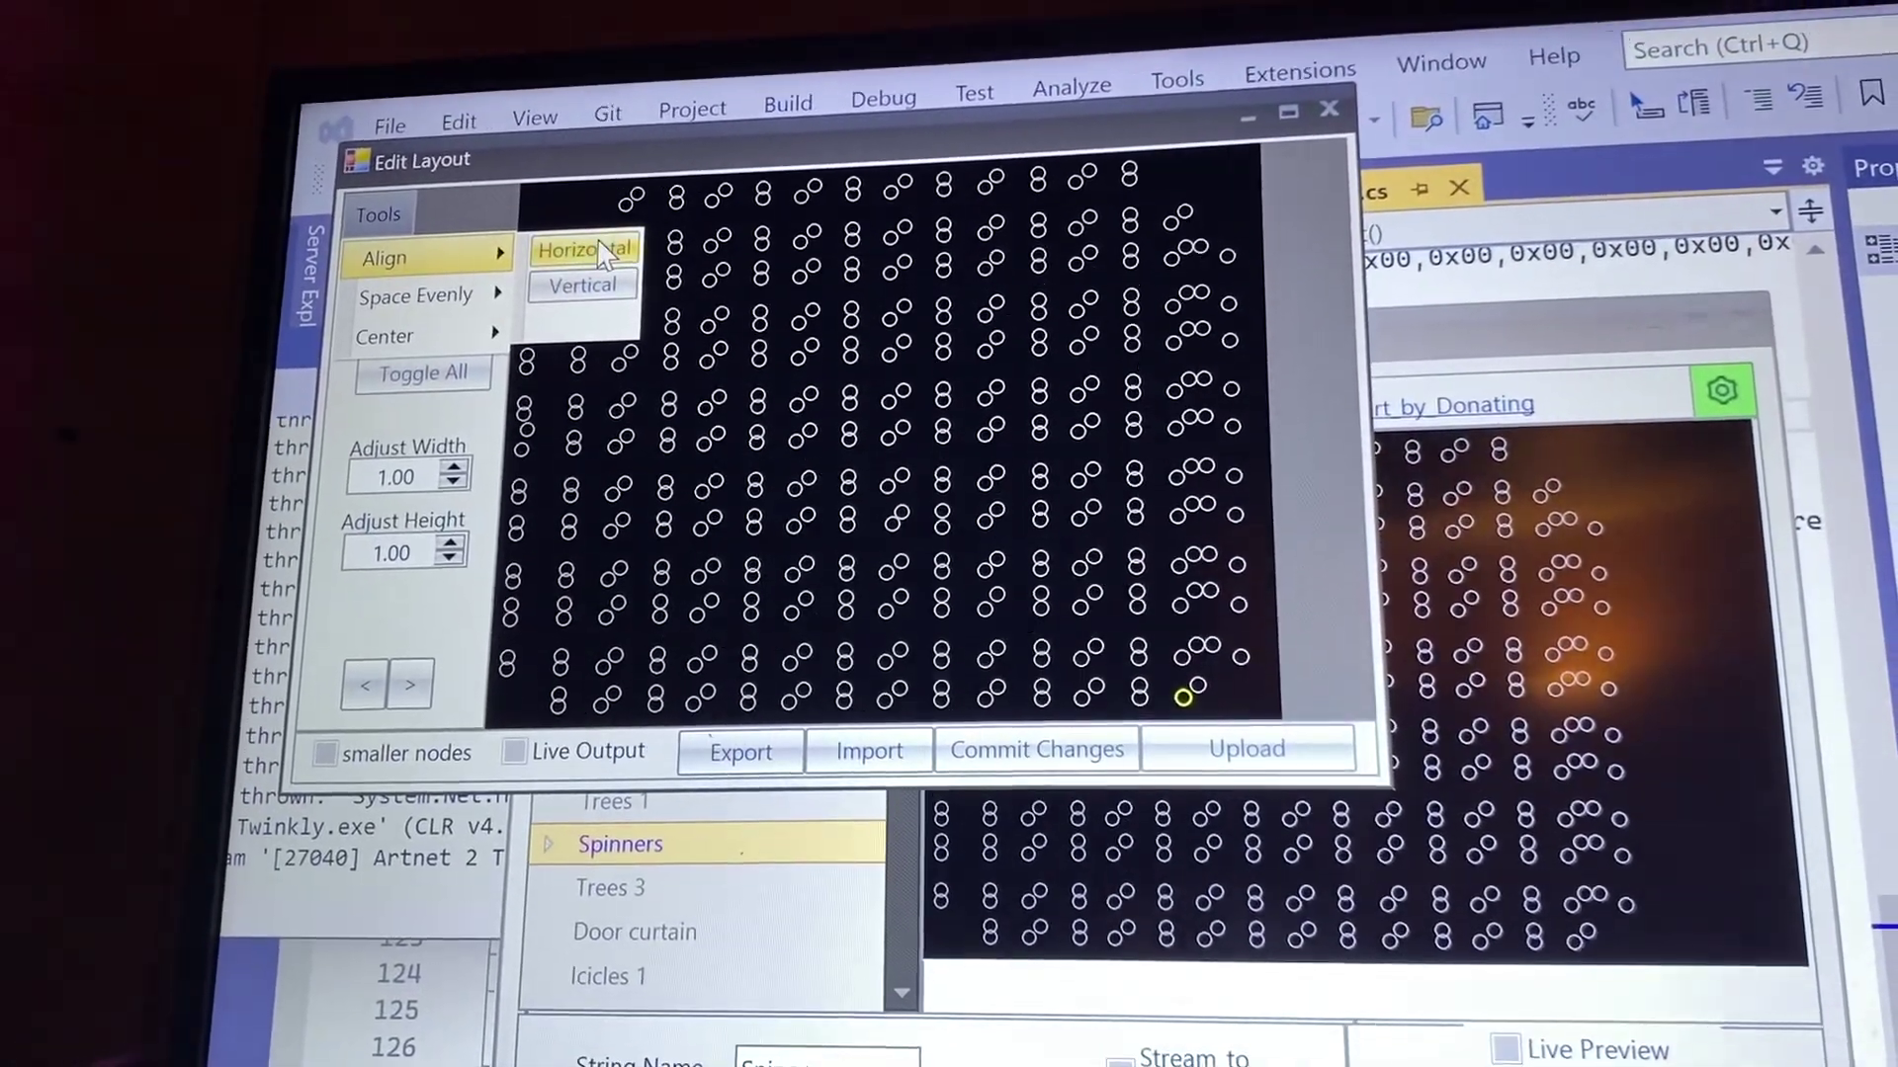
{"action": "left_click", "coordinate": [969, 280]}
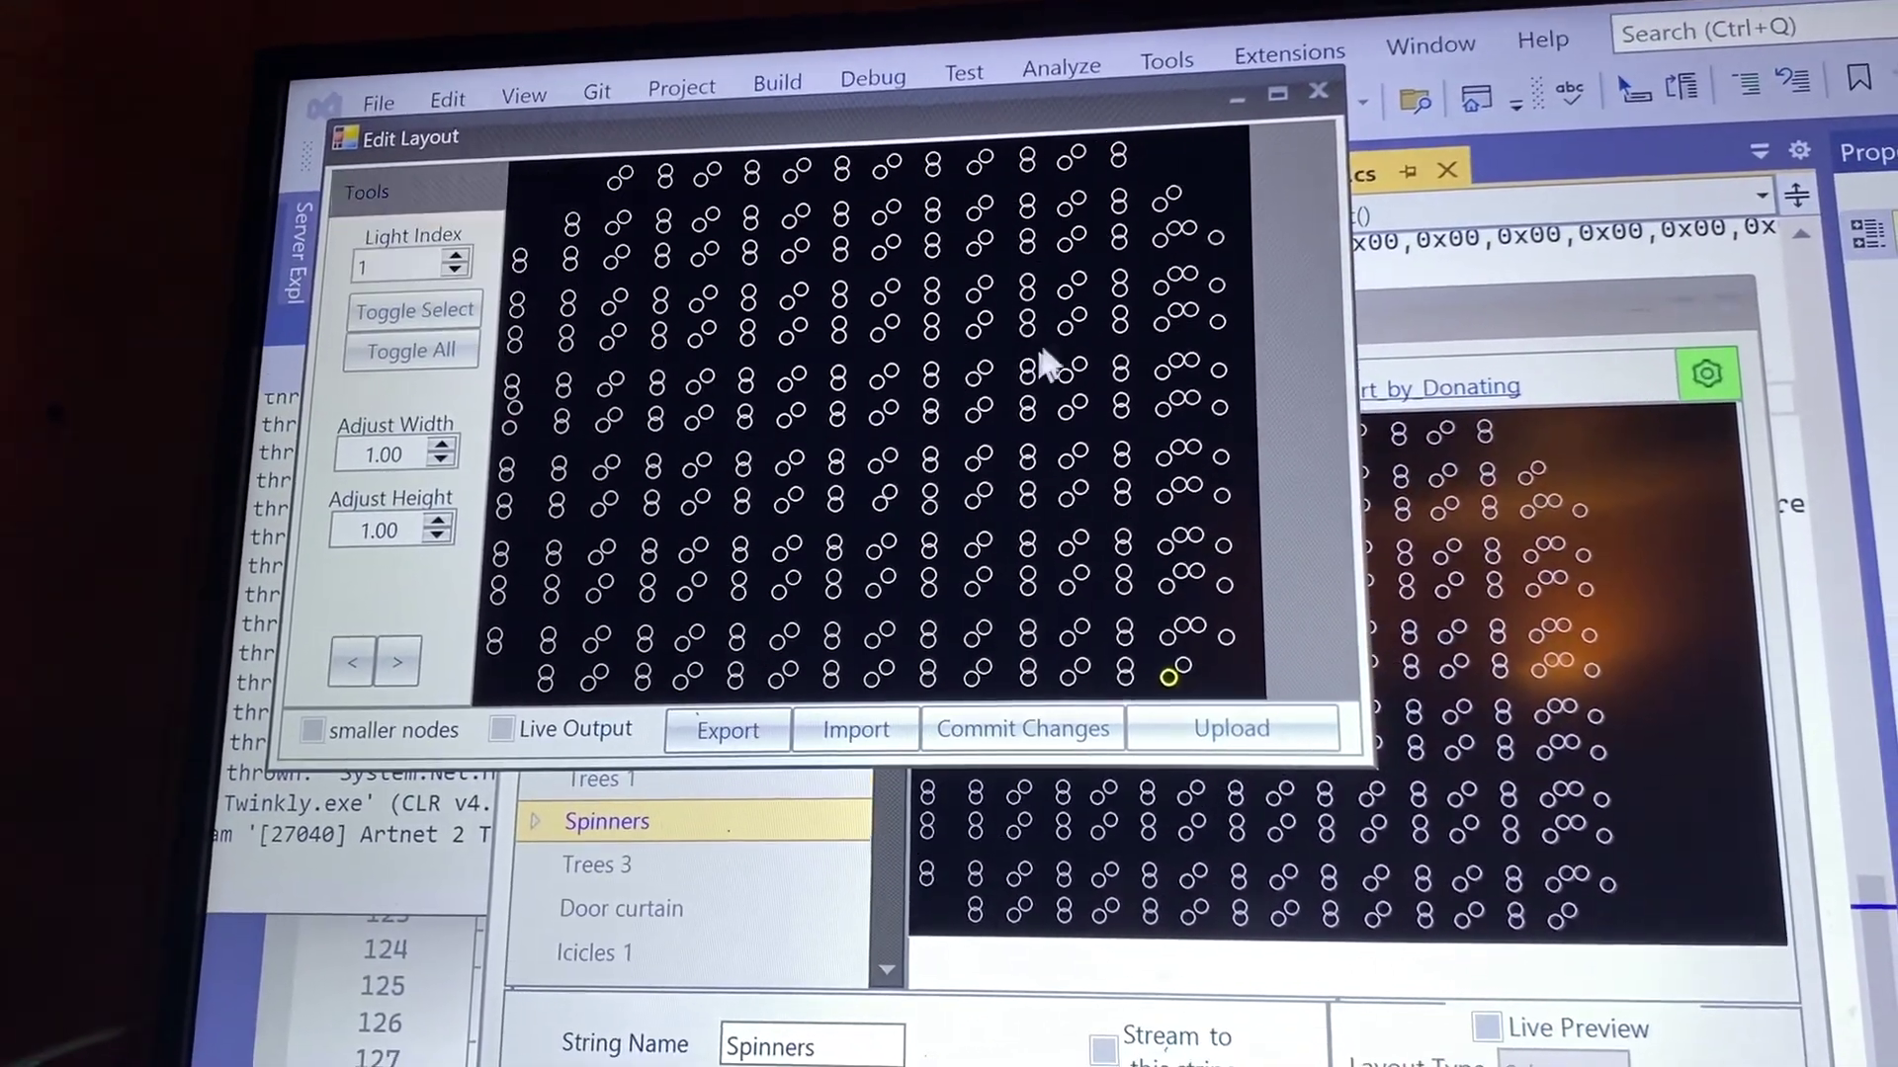
{"action": "left_click_drag", "start_coordinate": [1046, 363], "coordinate": [714, 387]}
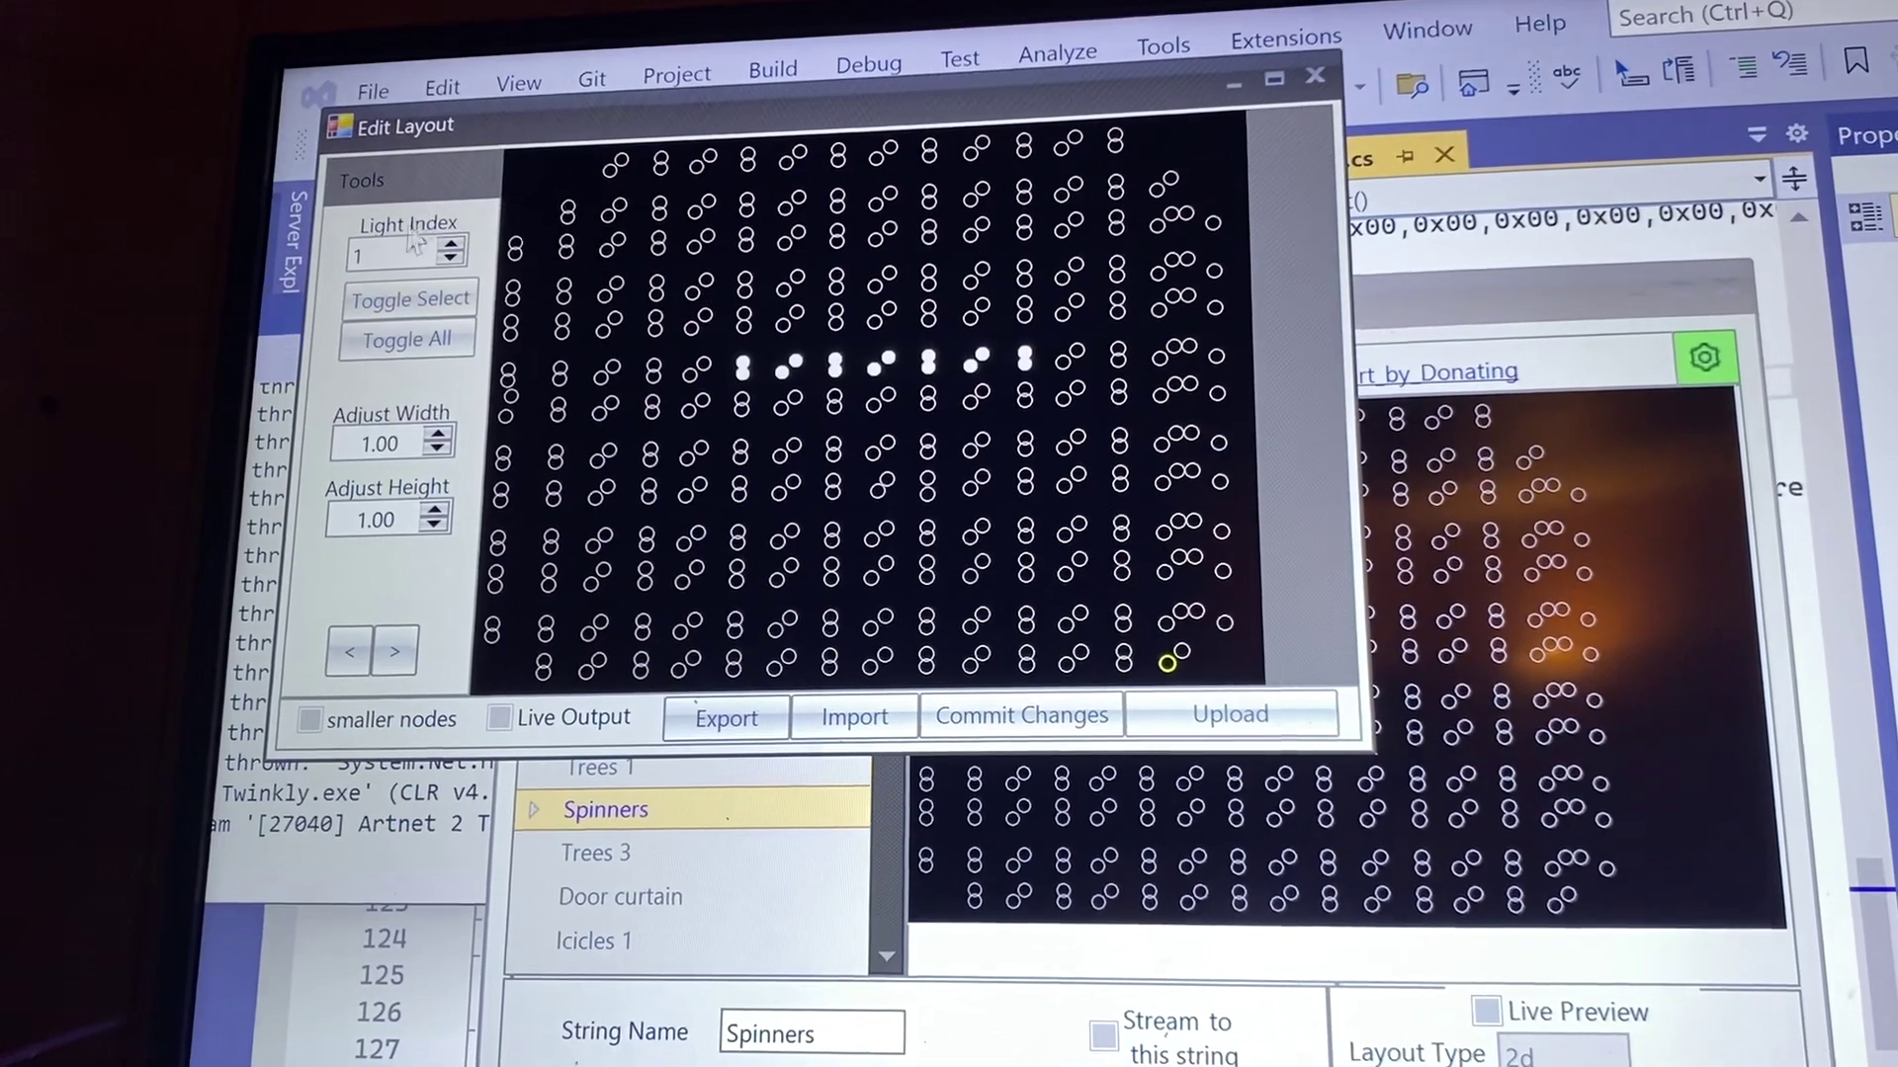
{"action": "left_click", "coordinate": [364, 180]}
{"action": "mouse_move", "coordinate": [401, 218]}
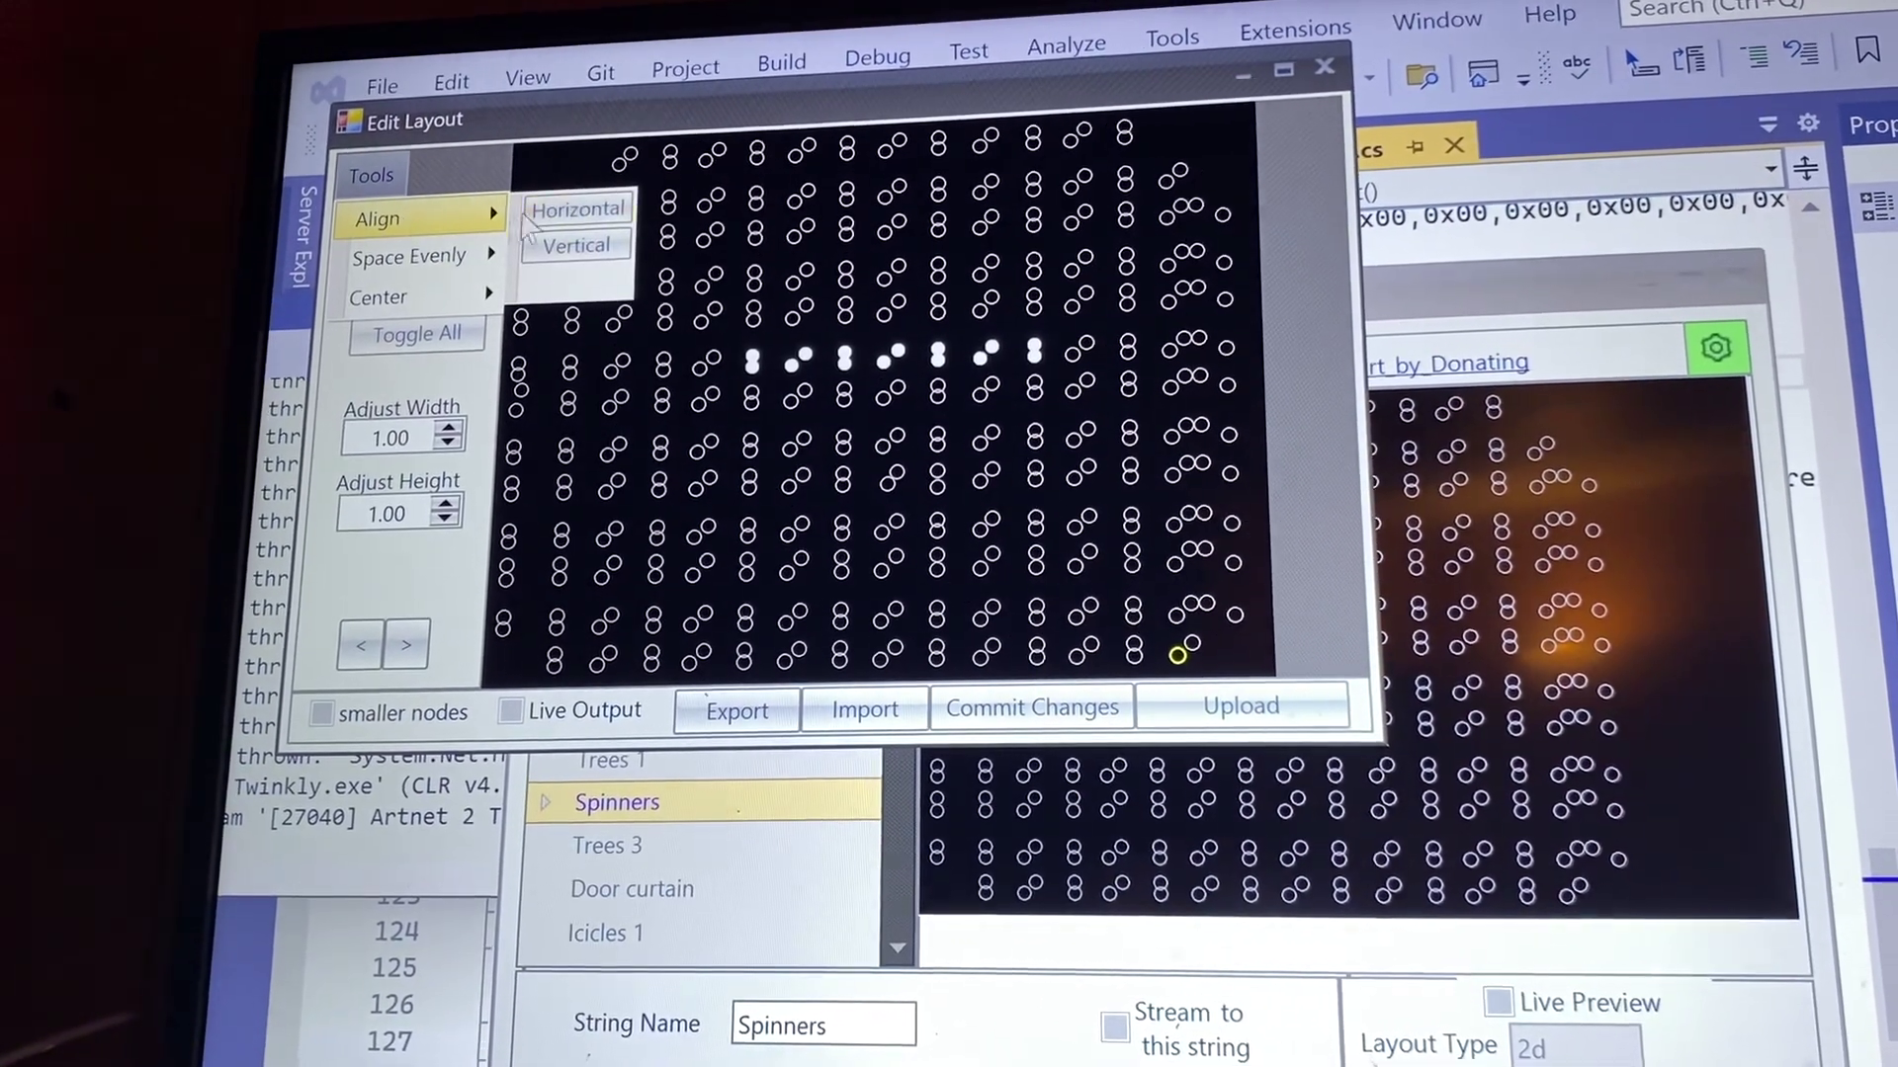
{"action": "left_click", "coordinate": [577, 210]}
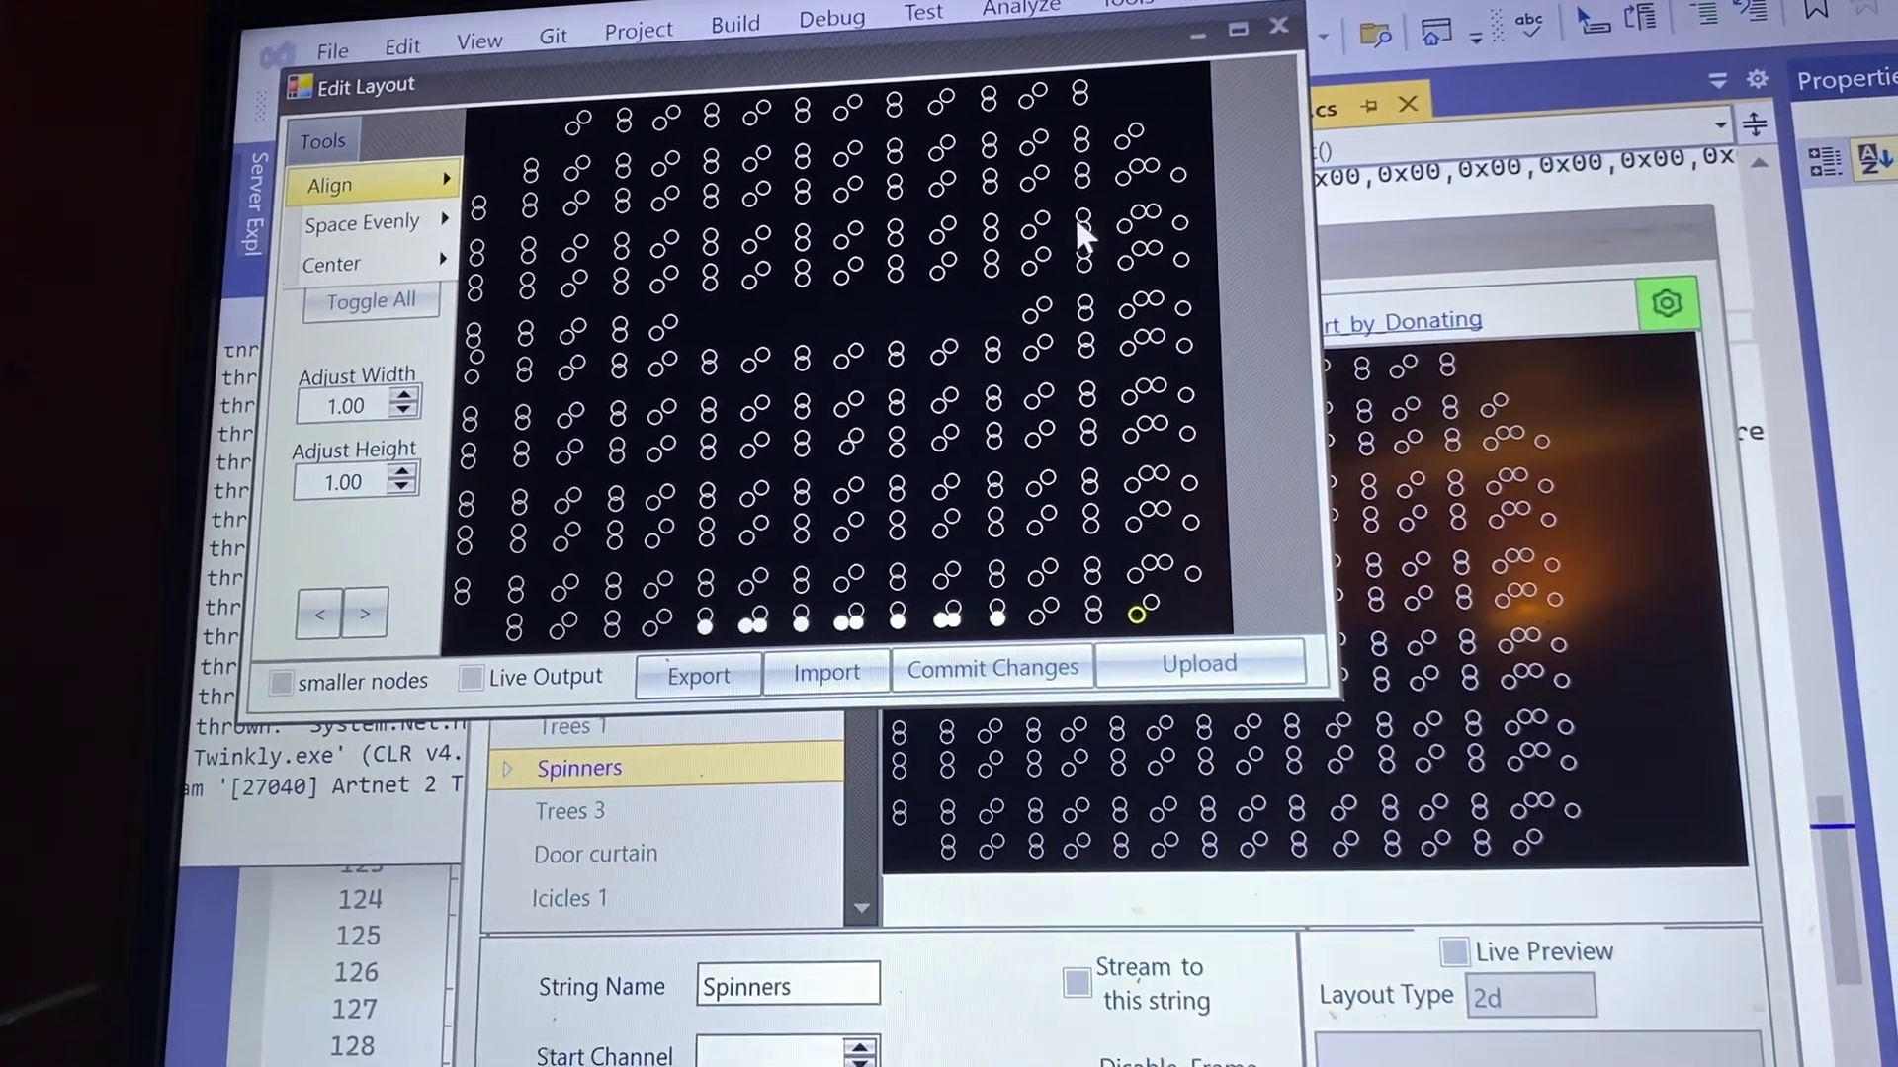
Nudge the selection, including light 356, up one row and close the editor past the uncommitted-edits warning.
{"action": "left_click", "coordinate": [1078, 206]}
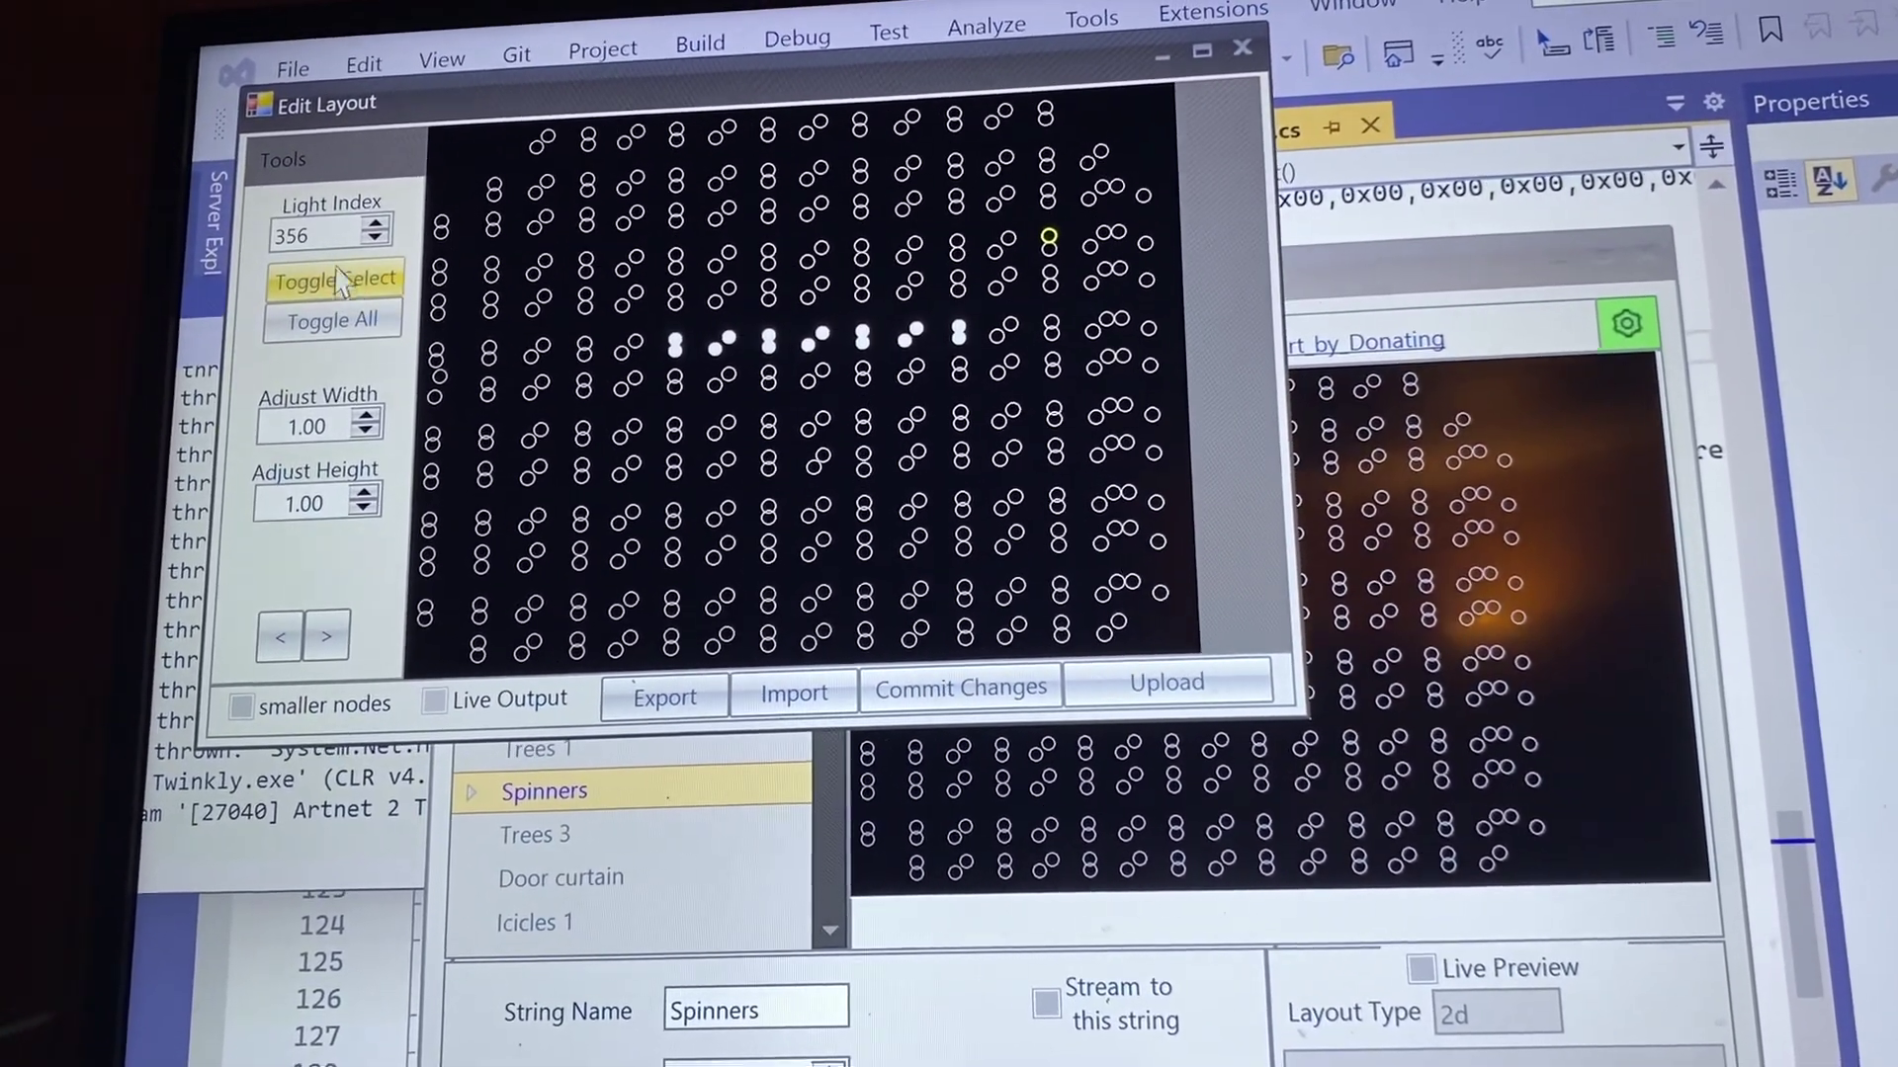
{"action": "left_click", "coordinate": [281, 159]}
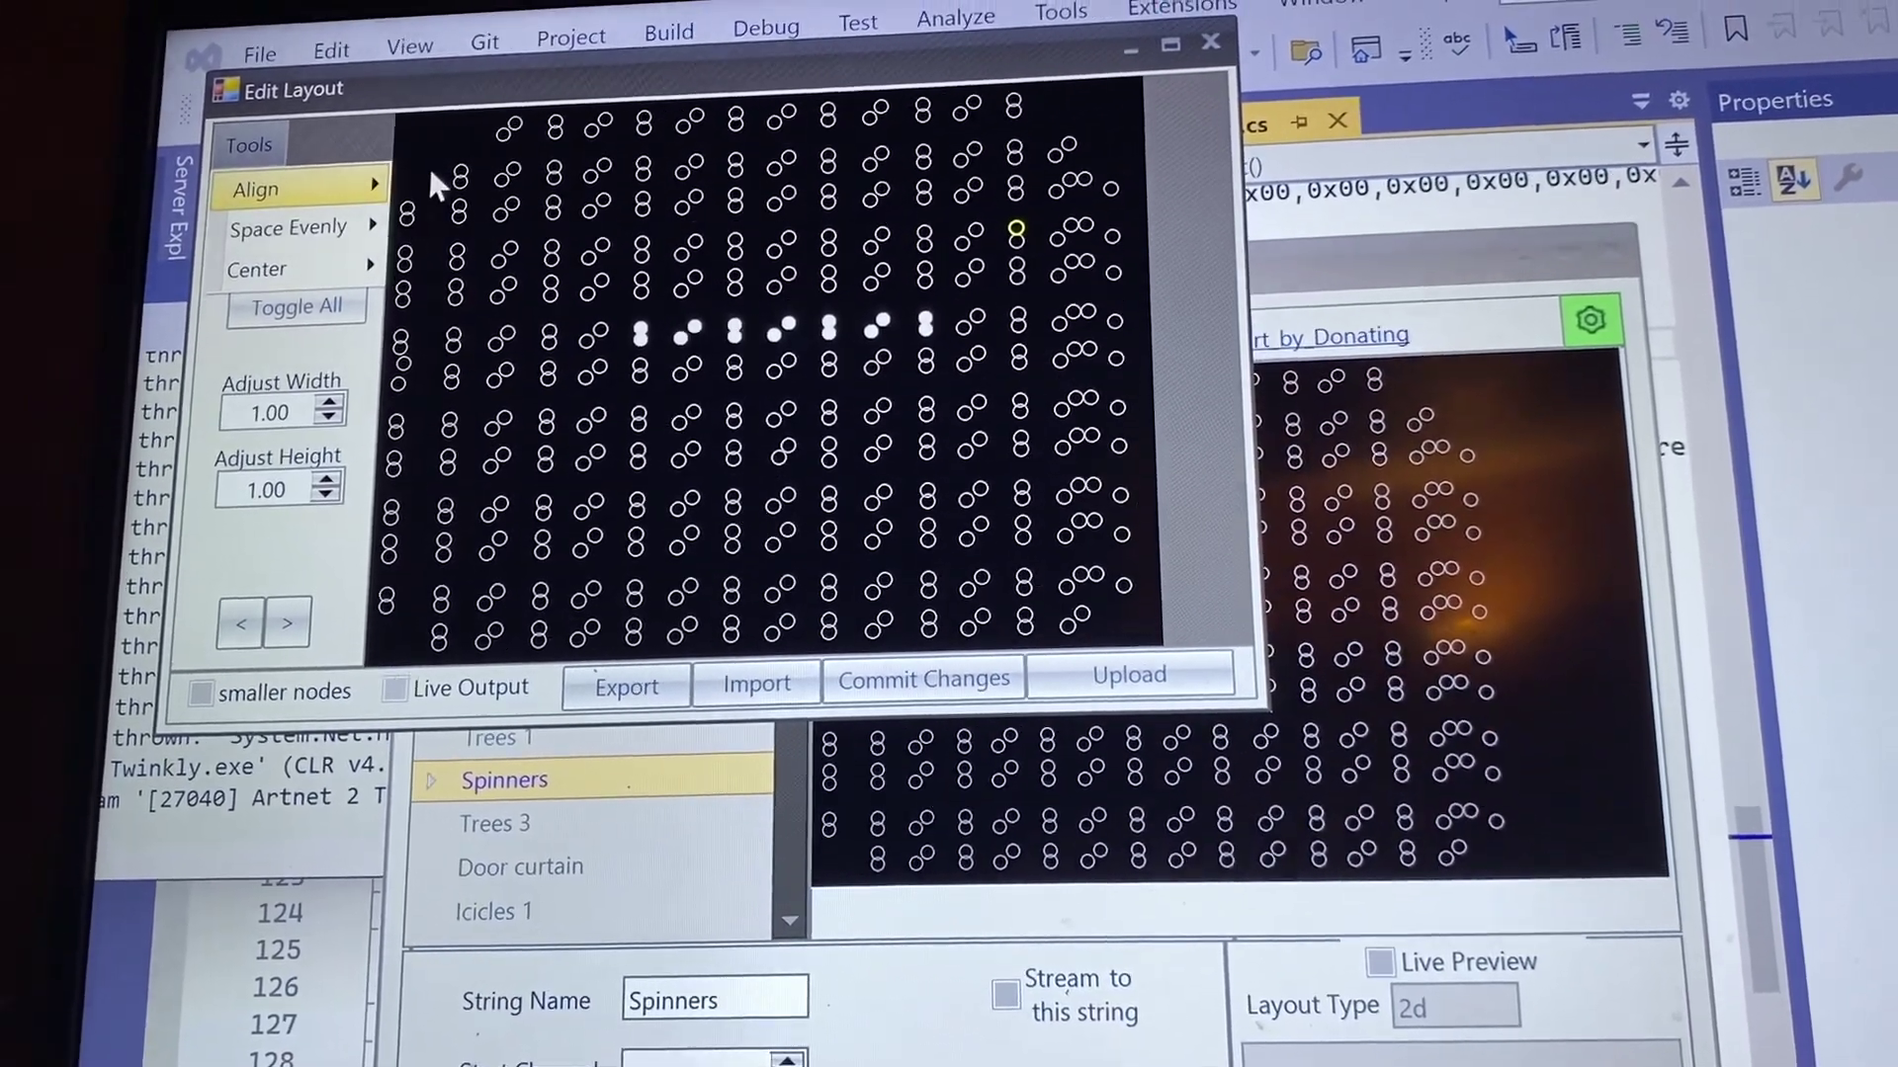
{"action": "key", "text": "Up"}
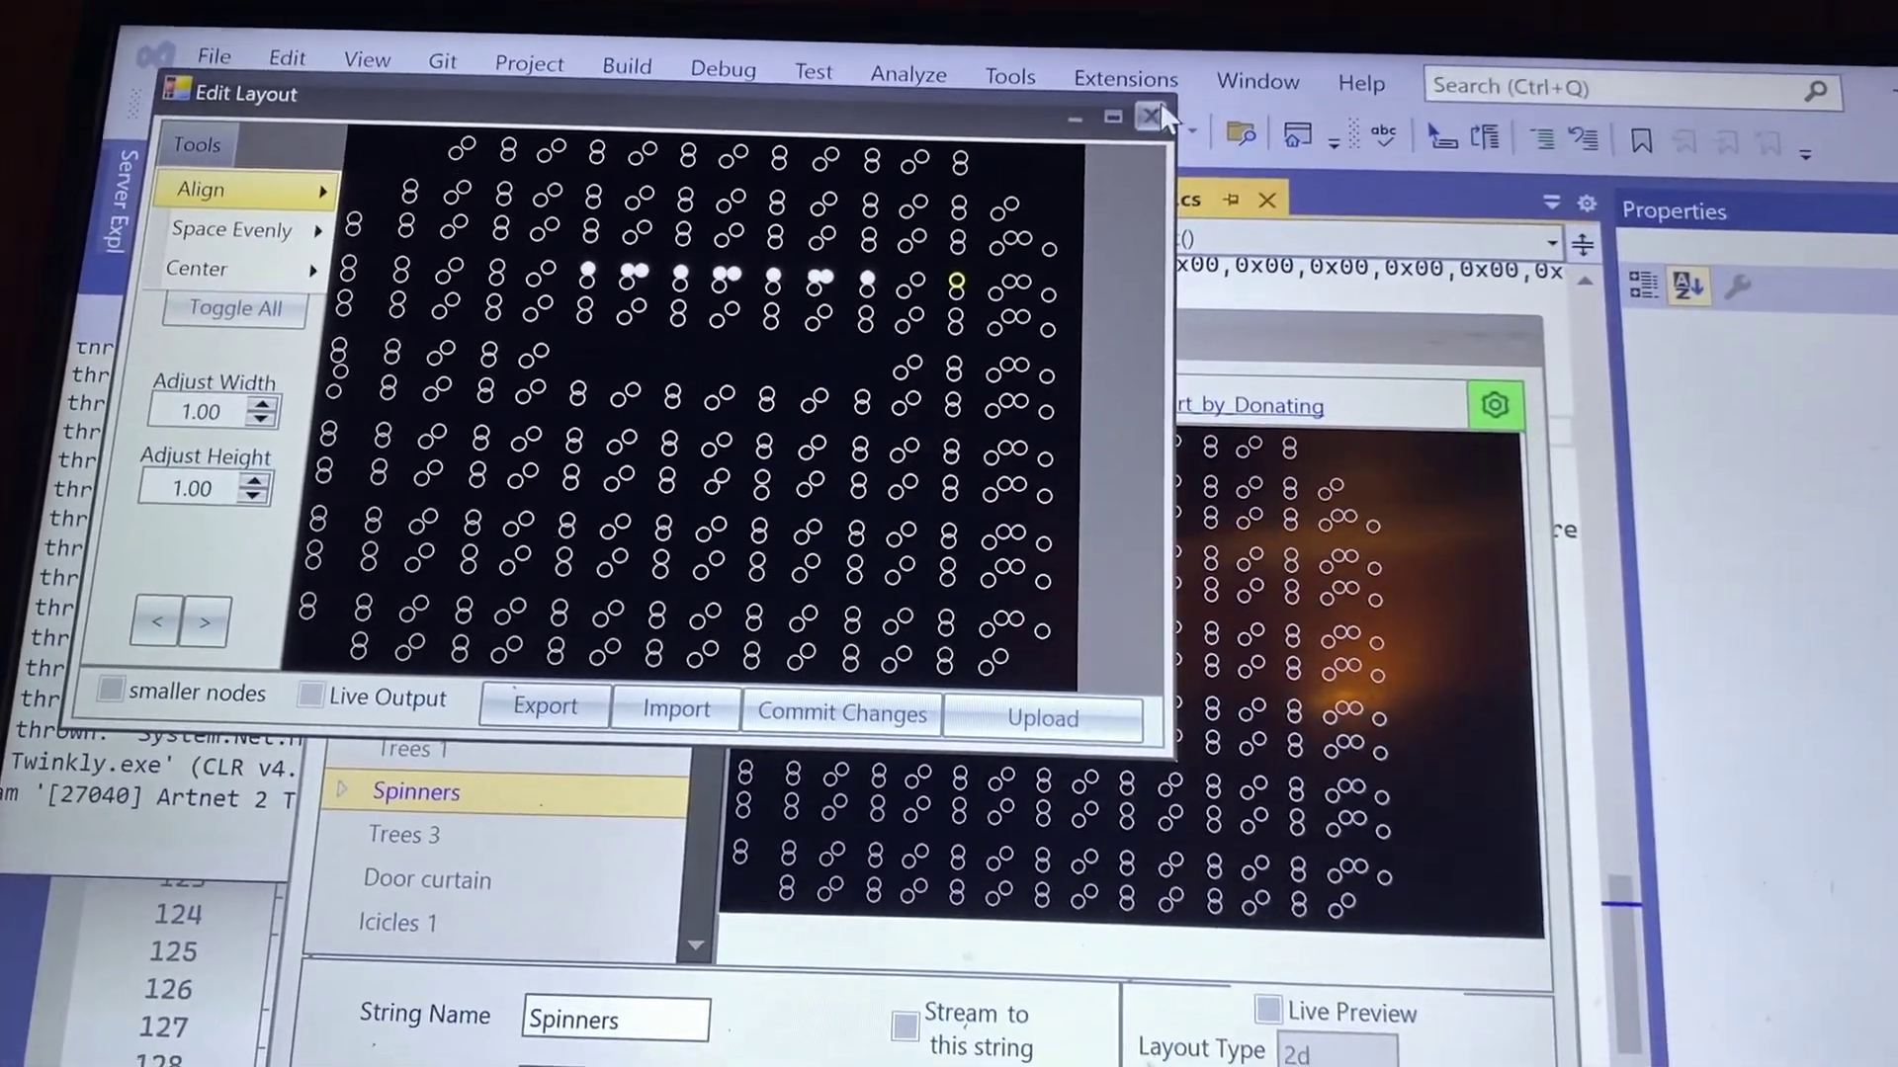
{"action": "left_click", "coordinate": [1157, 113]}
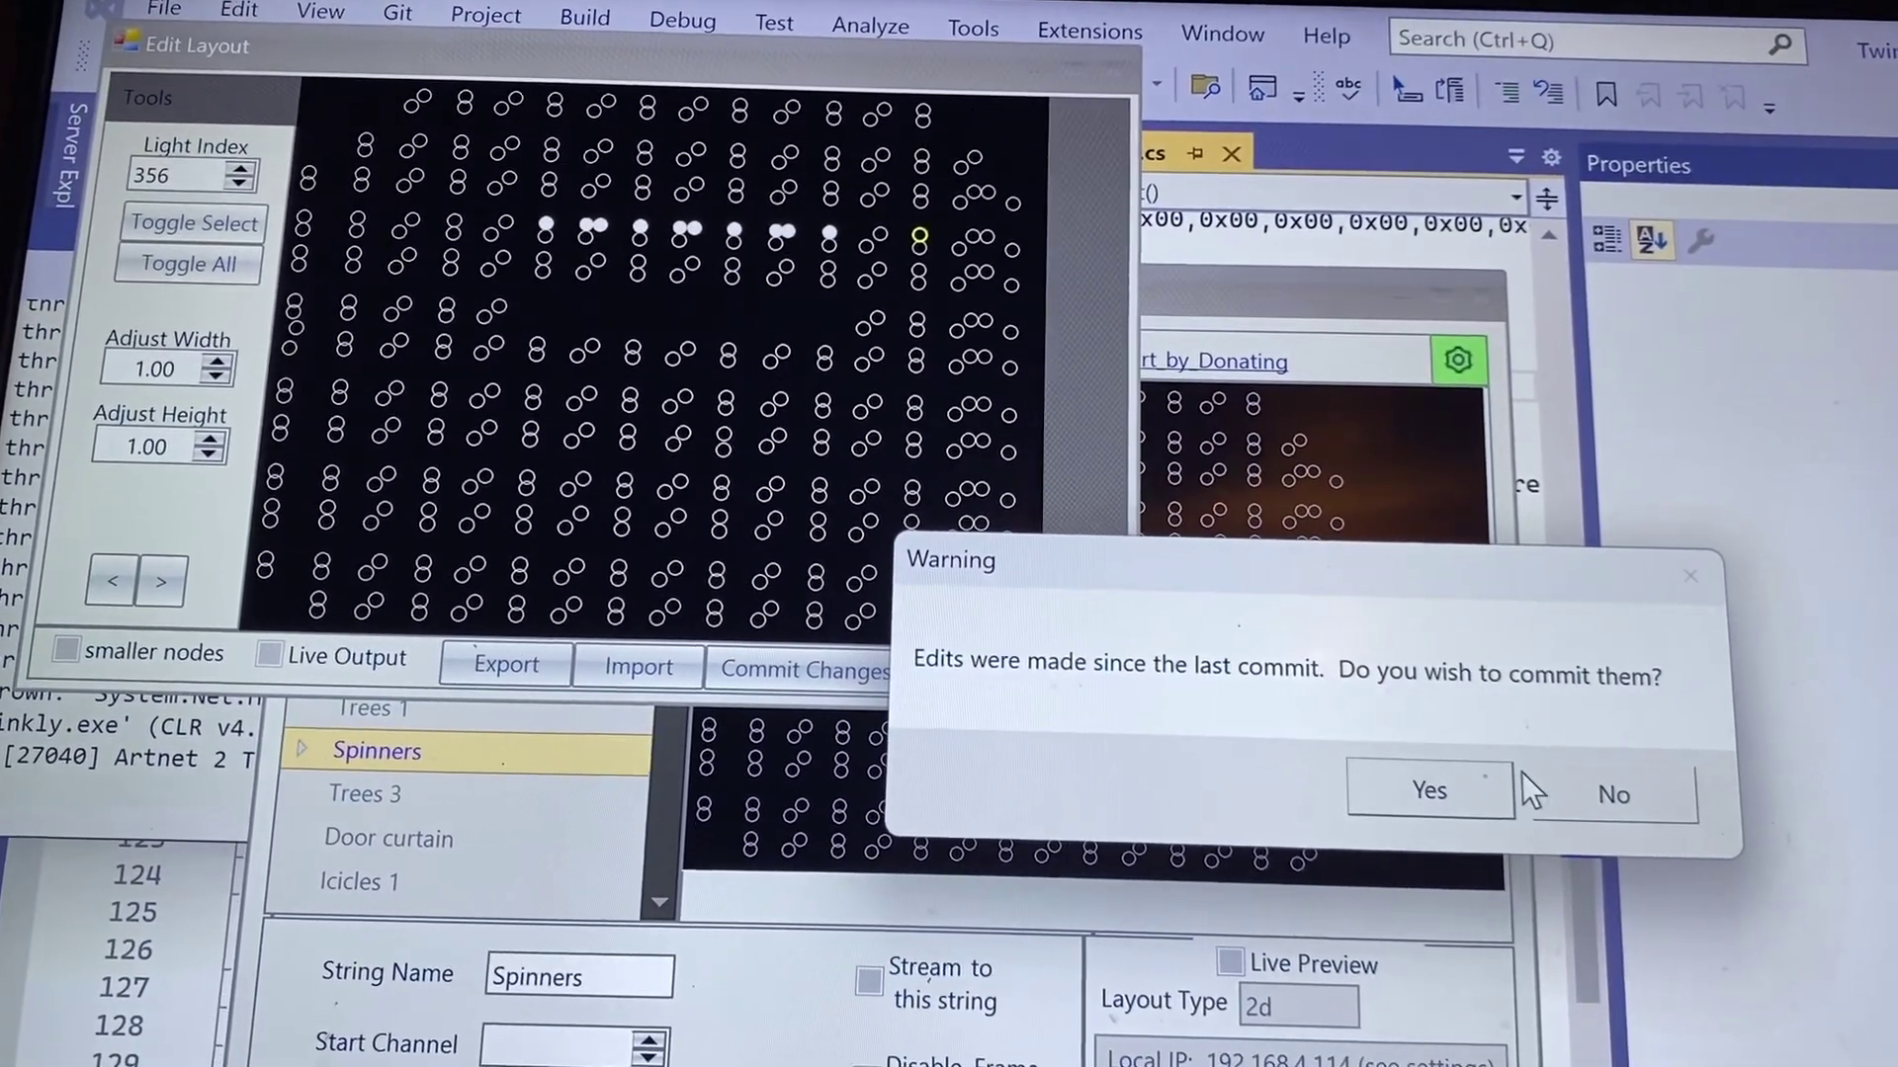
{"action": "left_click", "coordinate": [1613, 794]}
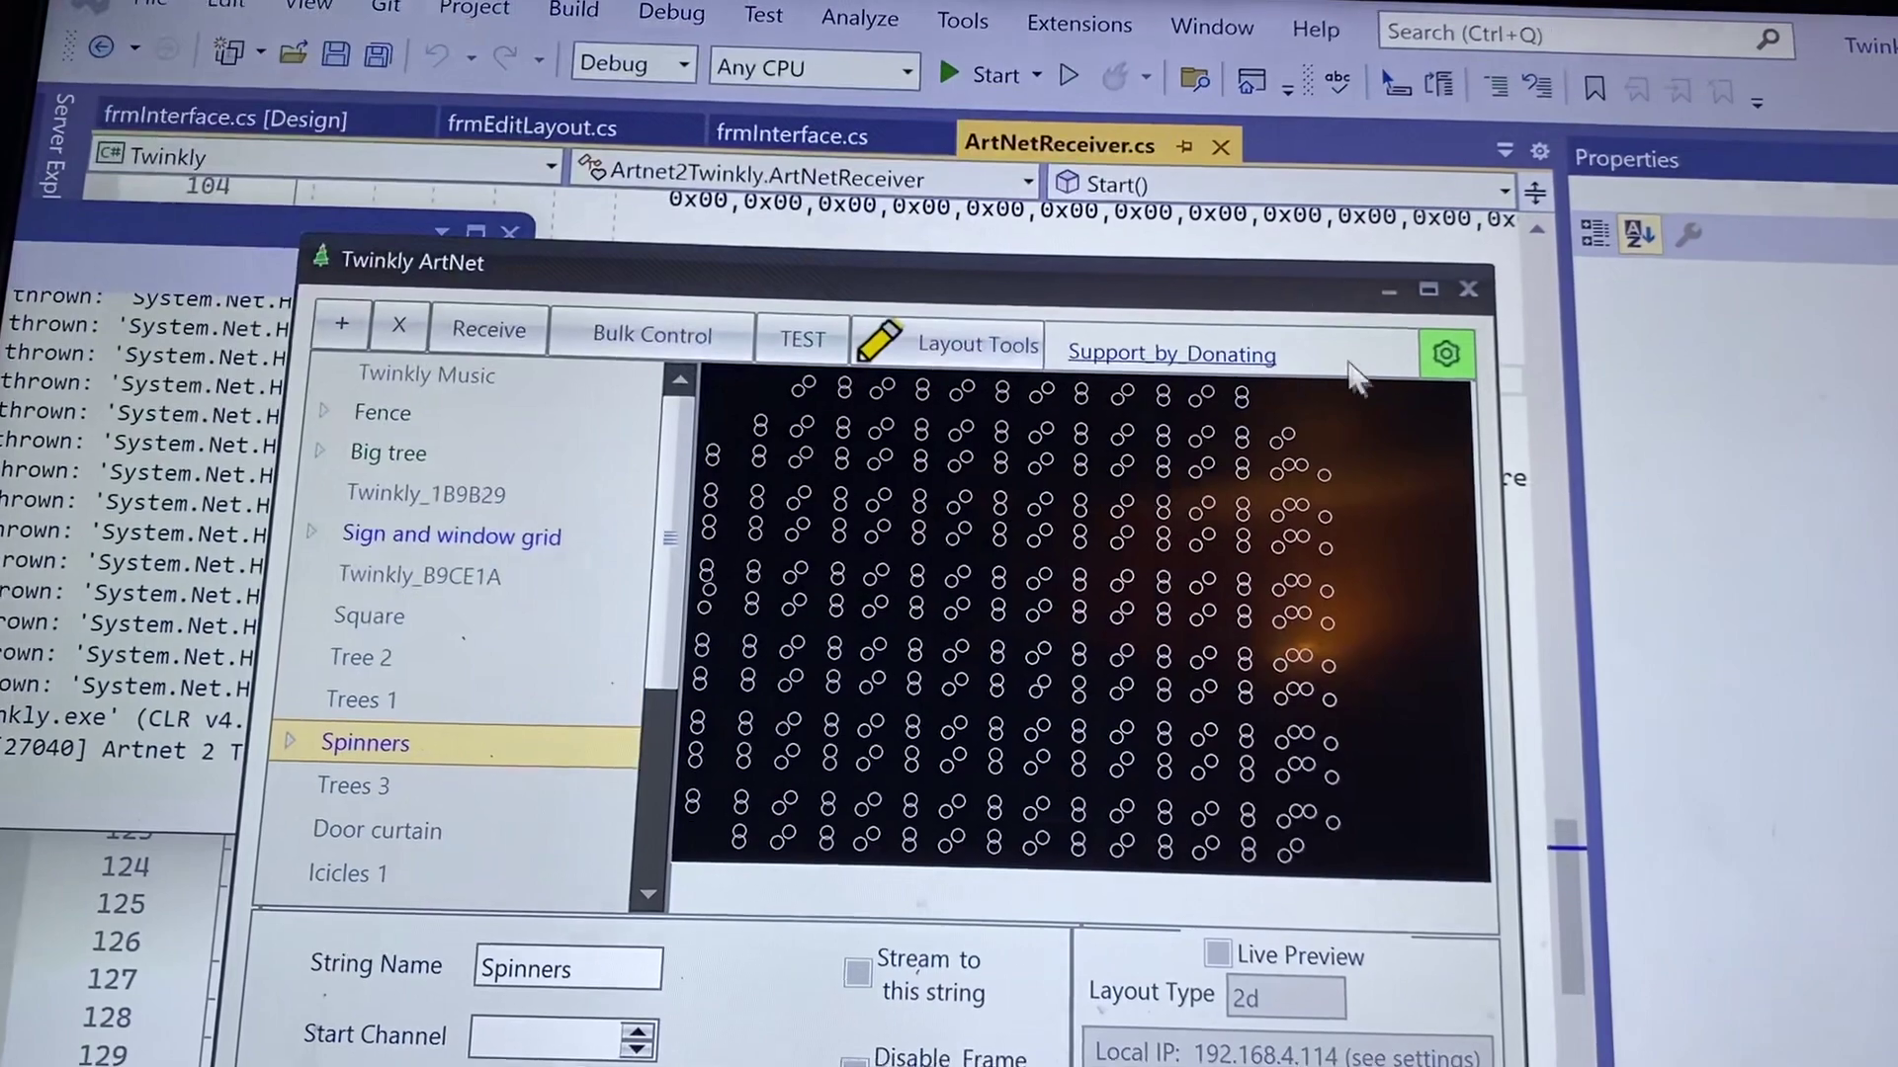